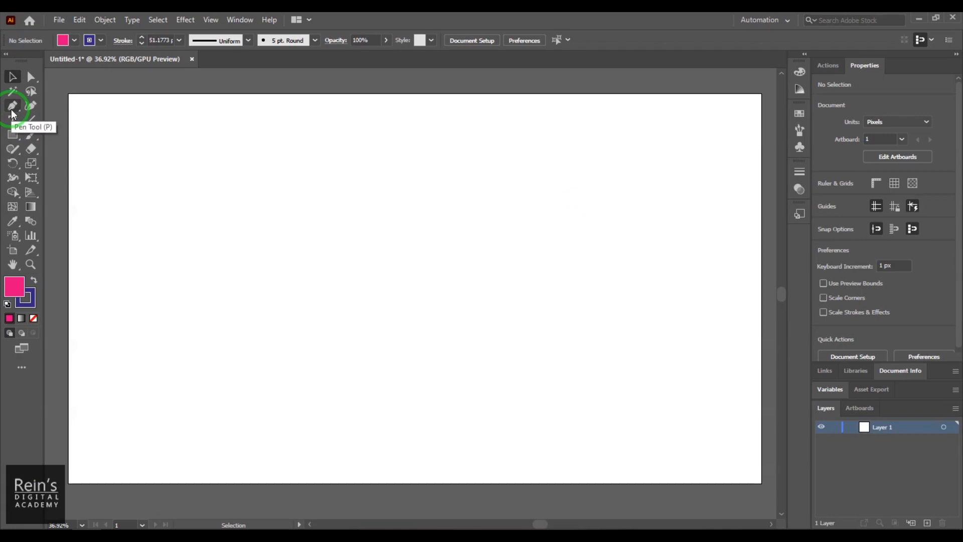
- Draw a closed heart shape with curved lobes near the artboard's centre using the Pen tool
left_click(13, 111)
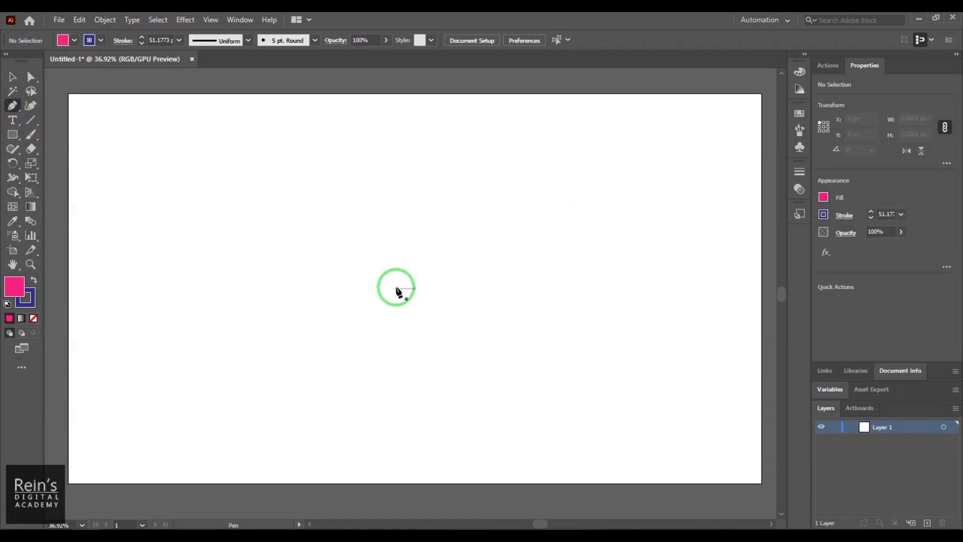
left_click(395, 266)
left_click_drag(448, 219, 477, 269)
left_click(382, 335)
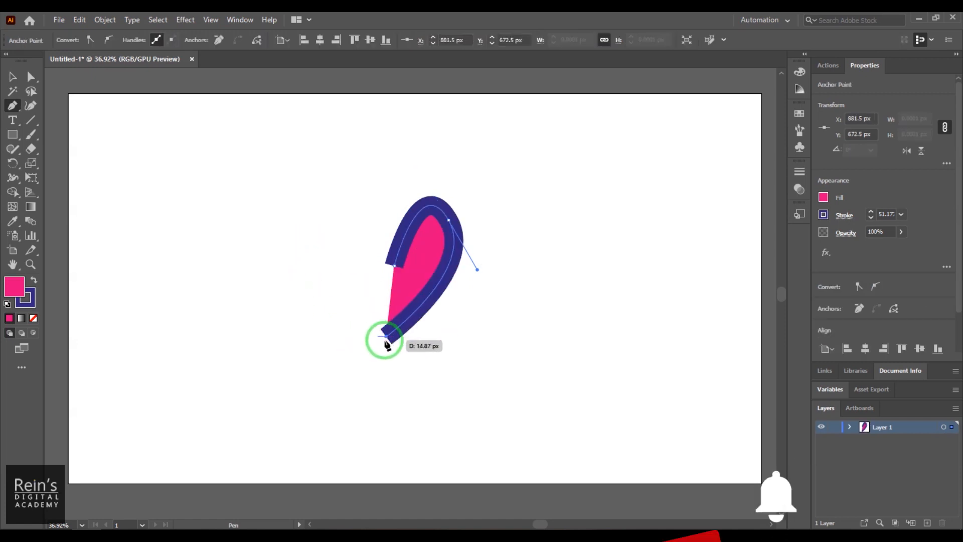
left_click_drag(299, 224, 360, 167)
left_click(395, 266)
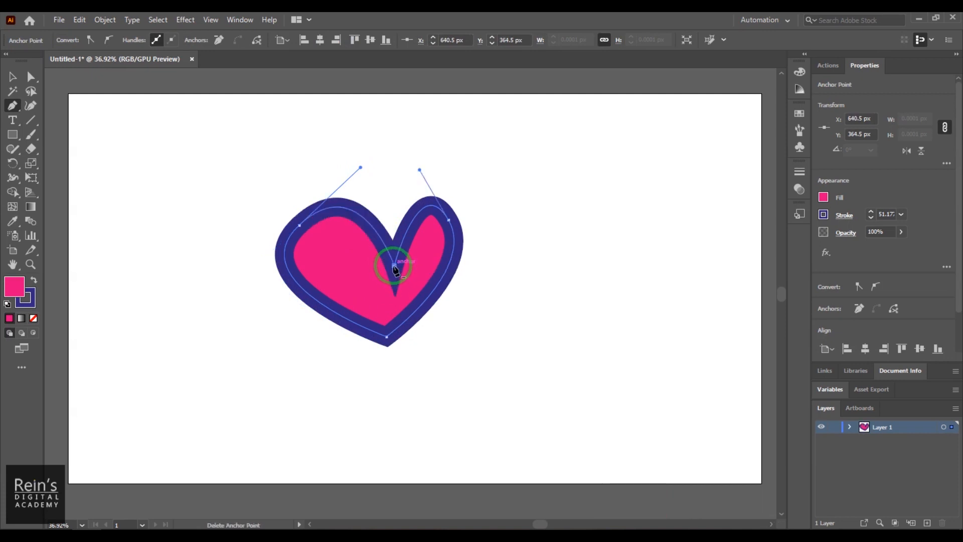
- Apply the double-bulge variable width profile to the heart's stroke and reposition the heart slightly on the artboard
left_click(11, 80)
left_click(398, 247)
left_click_drag(393, 281, 407, 296)
left_click(221, 40)
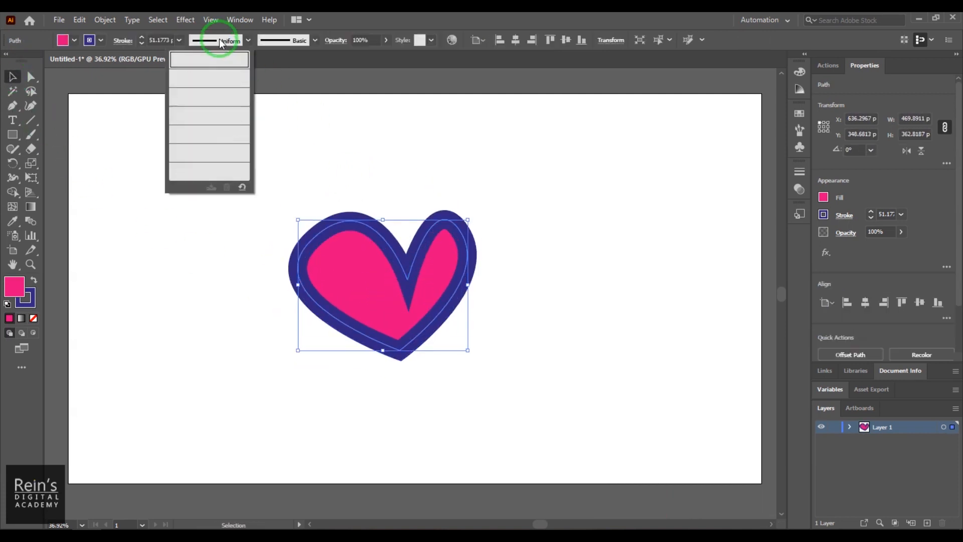
left_click(224, 98)
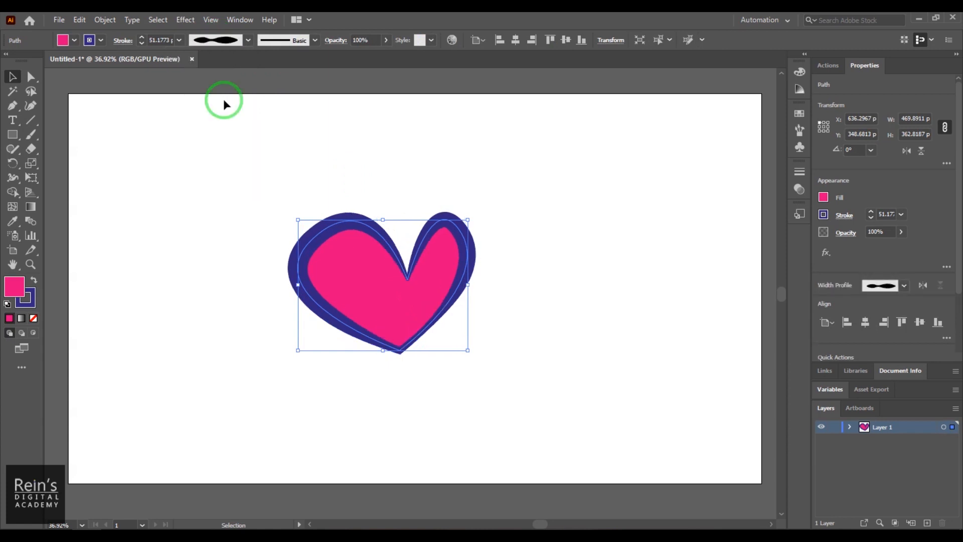
left_click(588, 255)
mouse_move(413, 291)
left_mouse_down()
mouse_move(418, 308)
mouse_move(424, 291)
mouse_move(425, 306)
left_mouse_up()
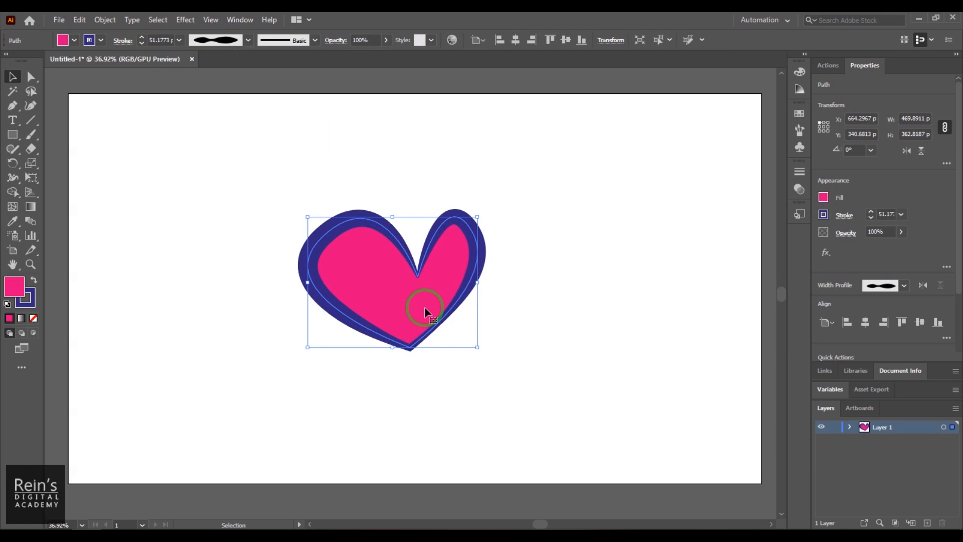
- Make a pattern from the selected heart and name it Heart01
left_click(105, 20)
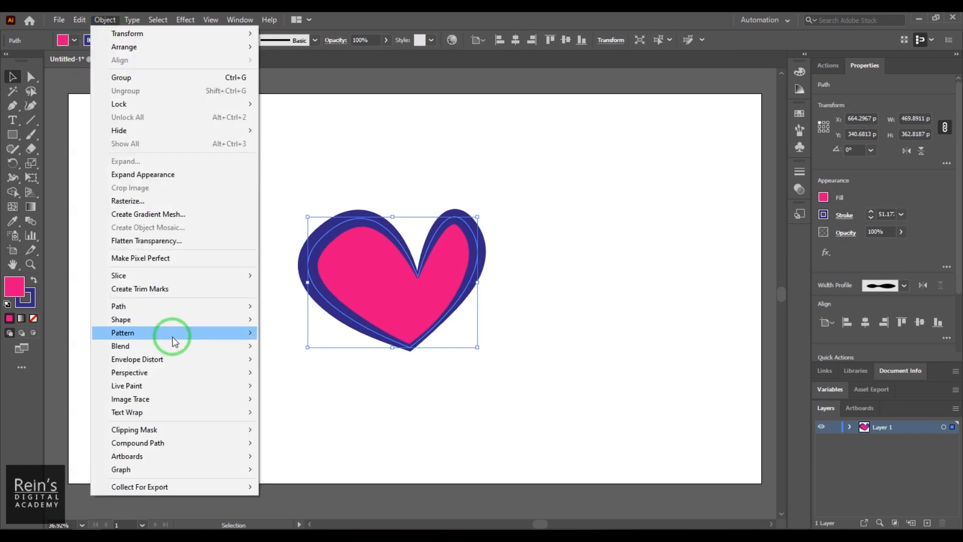
mouse_move(172, 333)
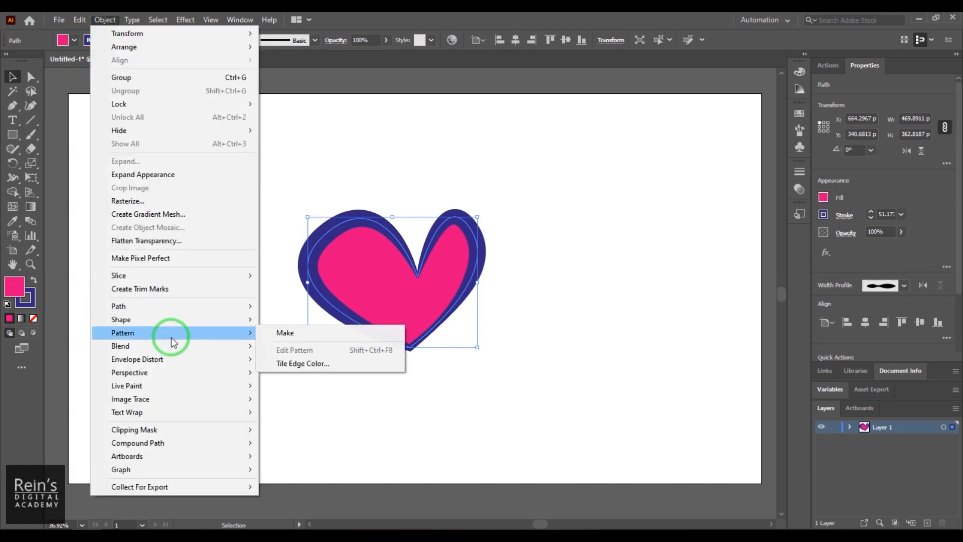
left_click(304, 340)
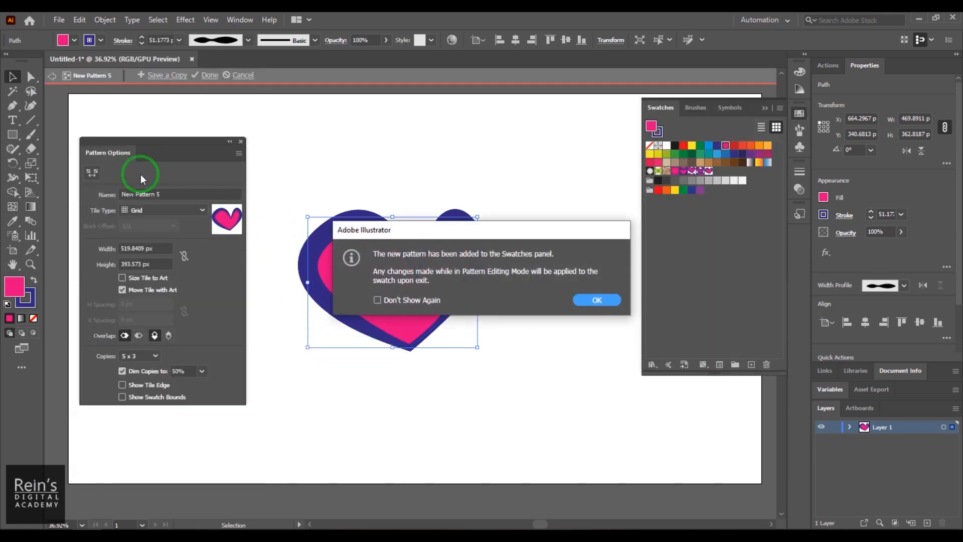
left_click_drag(506, 228, 493, 205)
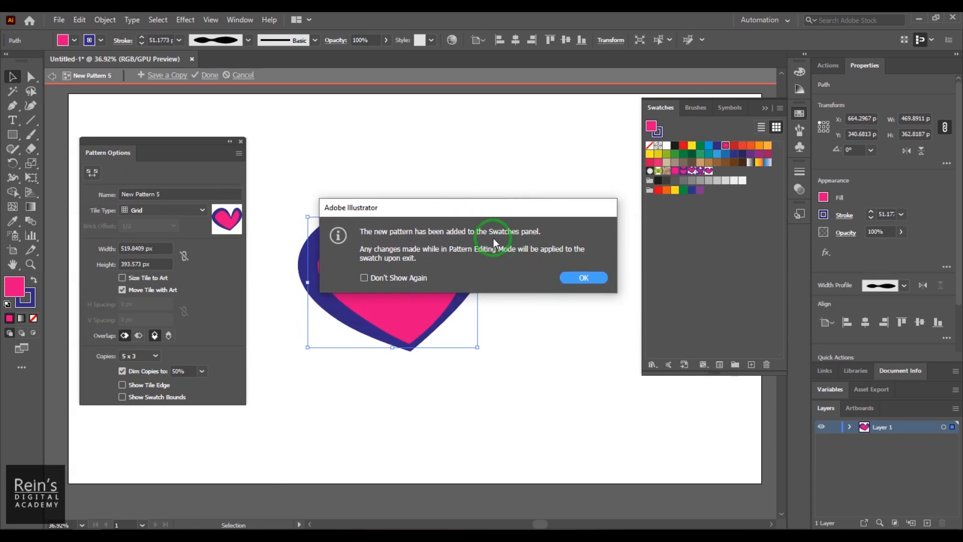
left_click(583, 278)
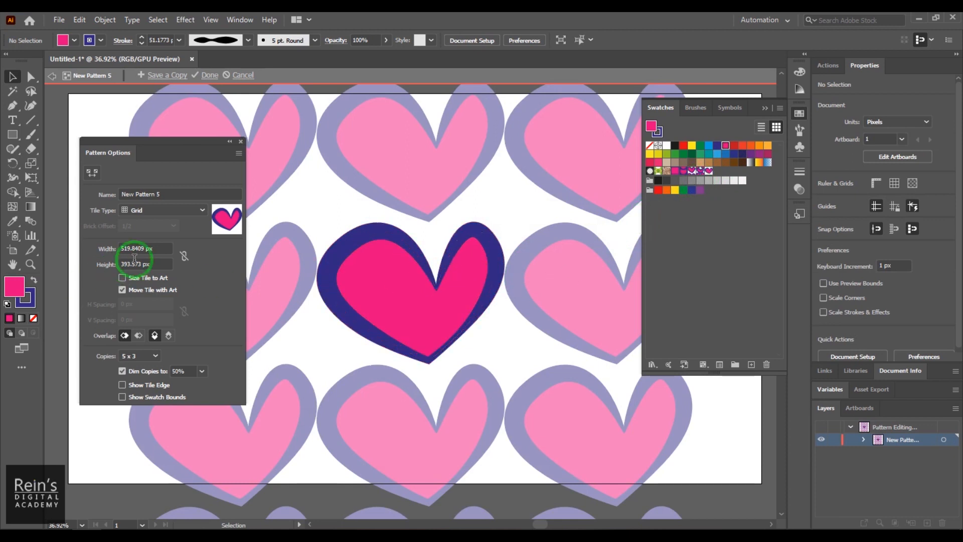
left_click_drag(133, 249, 97, 210)
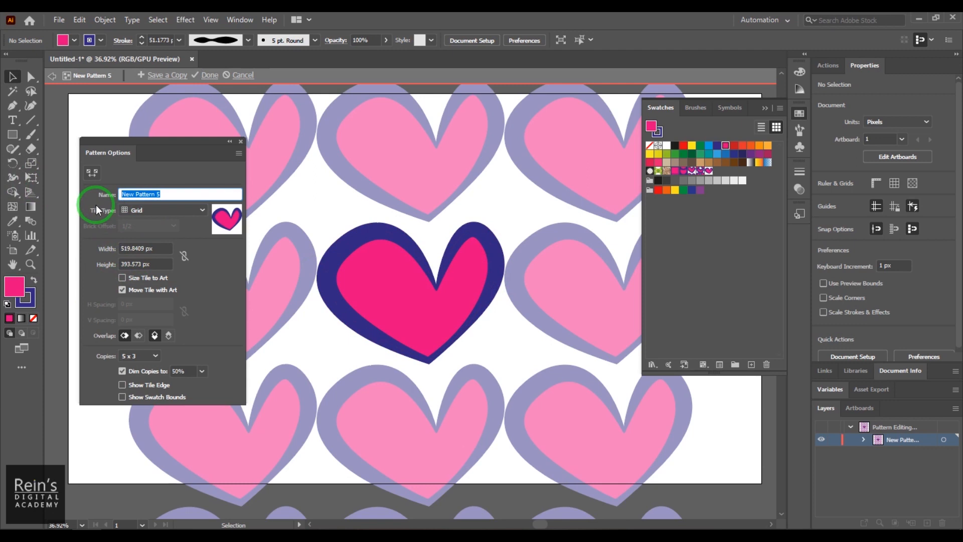
type("Heart01")
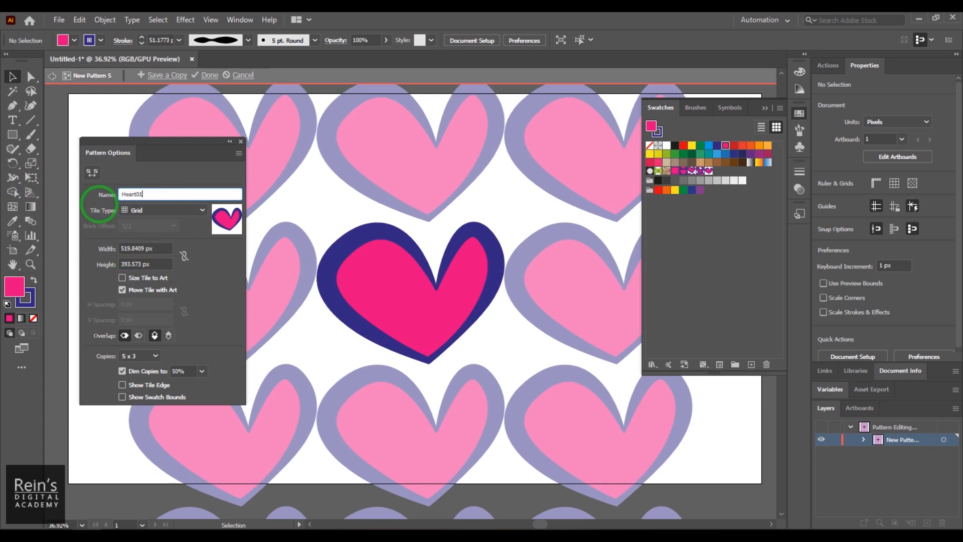
- Try the Brick by Row tile type on the pattern and set it back to Grid
left_click(154, 209)
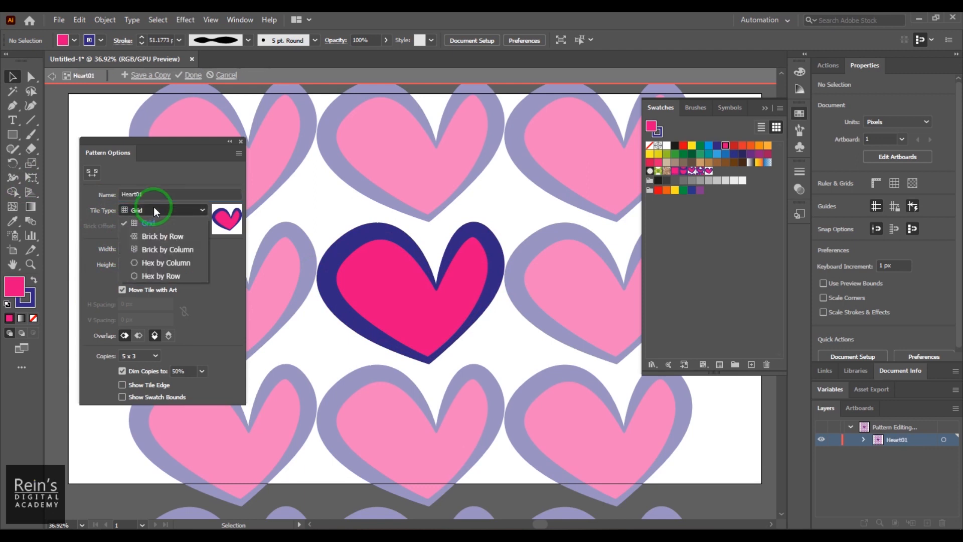
left_click(156, 234)
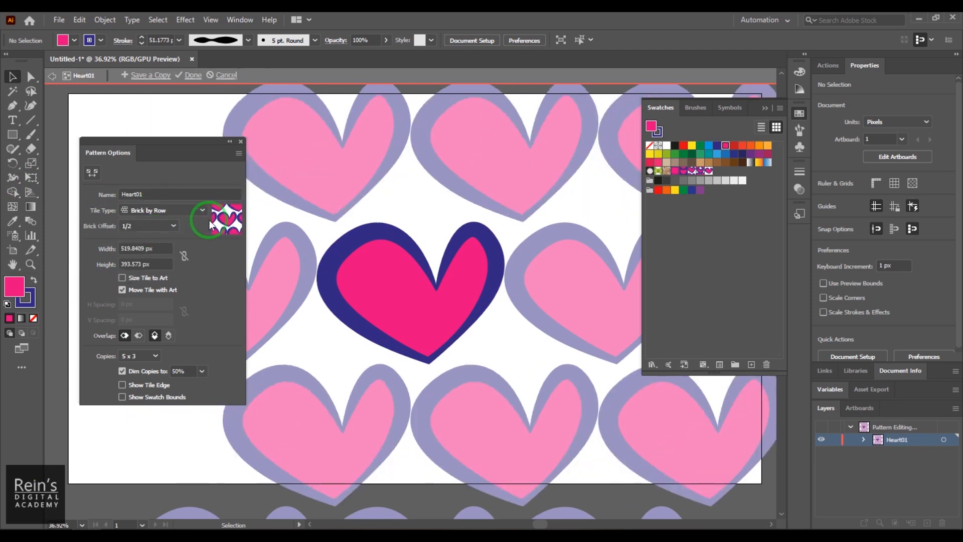
left_click(177, 210)
left_click(177, 228)
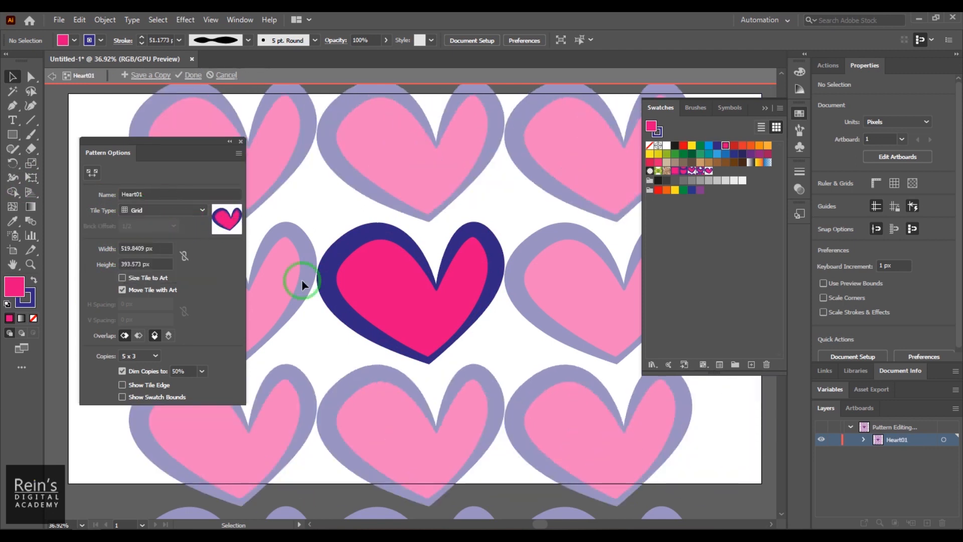
- Preview the Brick by Row, Brick by Column, Hex by Column and Hex by Row tile types, ending on Grid
left_click(163, 209)
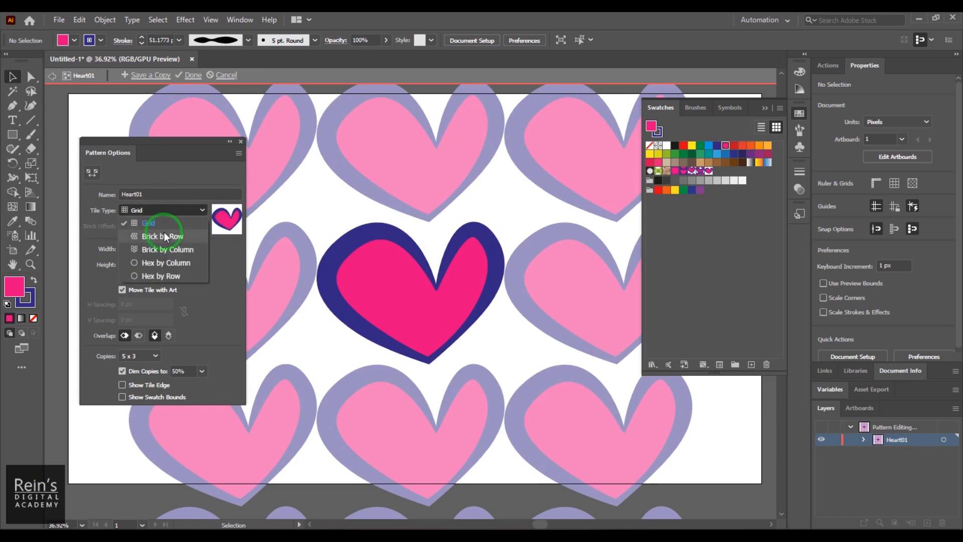
left_click(165, 236)
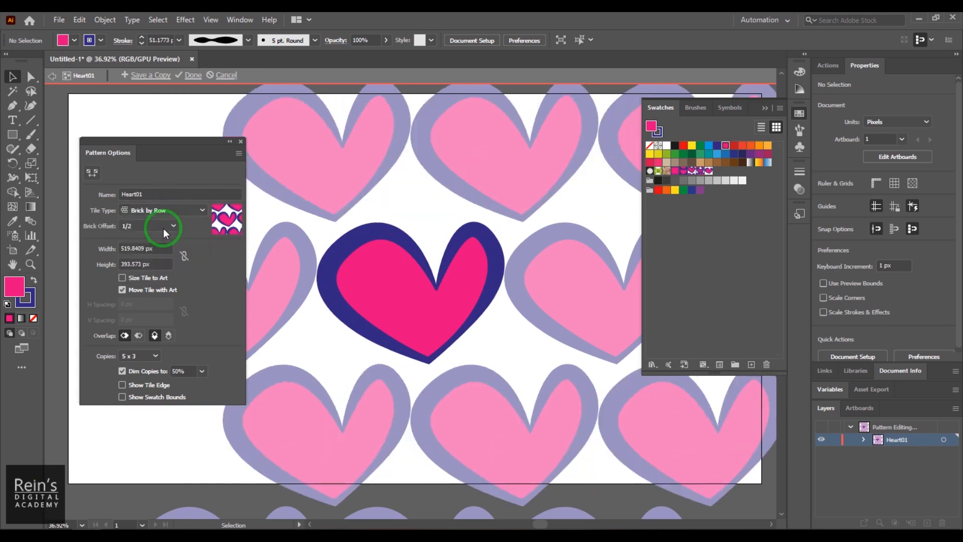
left_click(166, 214)
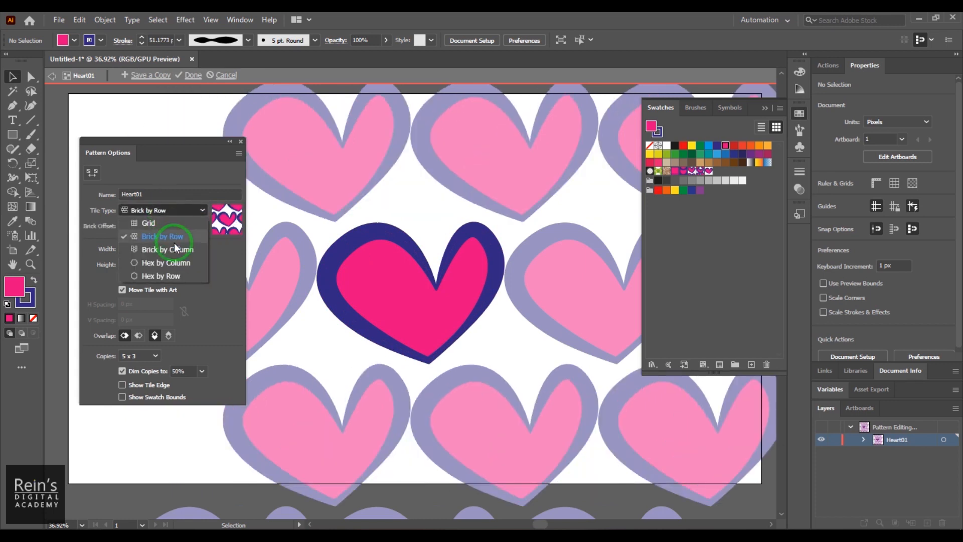
left_click(175, 249)
left_click(176, 204)
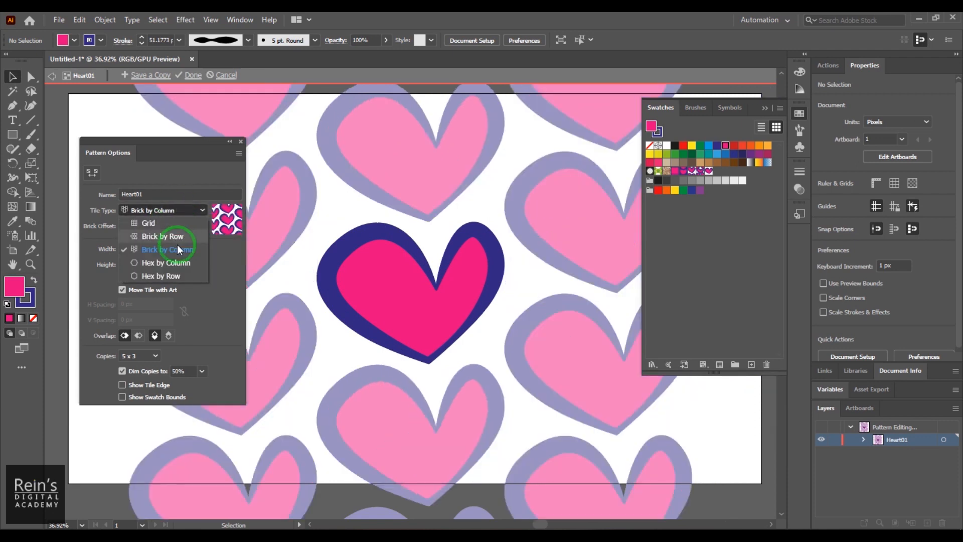
left_click(181, 266)
left_click(181, 209)
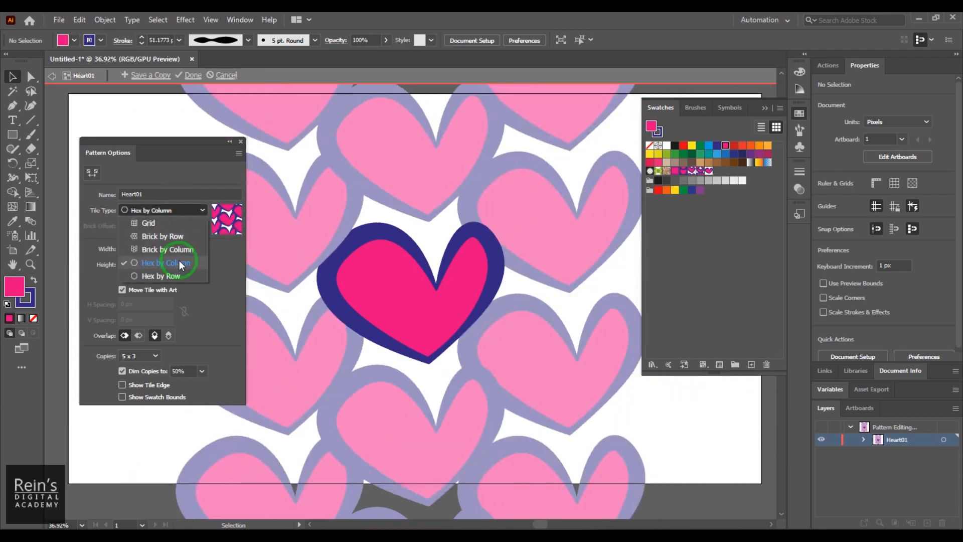
left_click(178, 272)
left_click(173, 211)
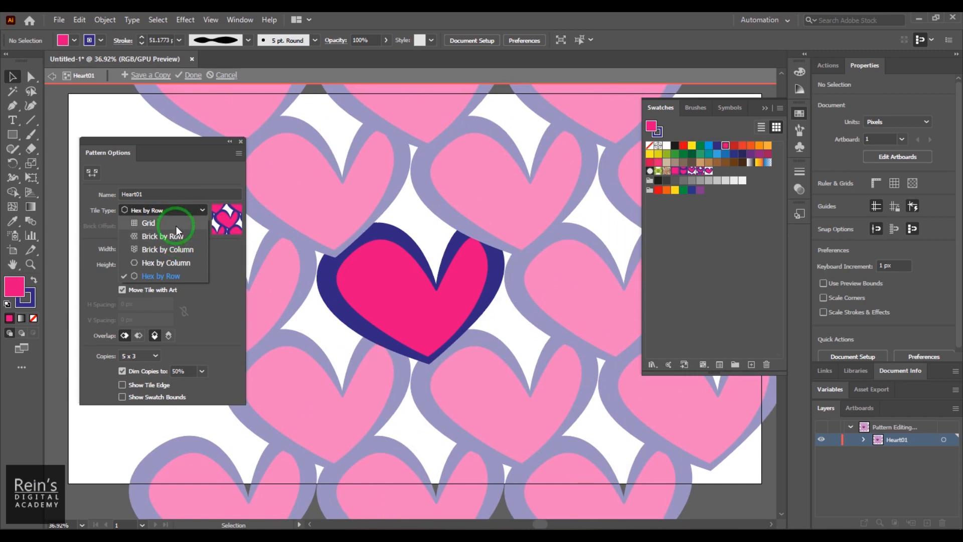
left_click(176, 225)
- Change the heart pattern's tile type to Brick by Row
left_click(158, 247)
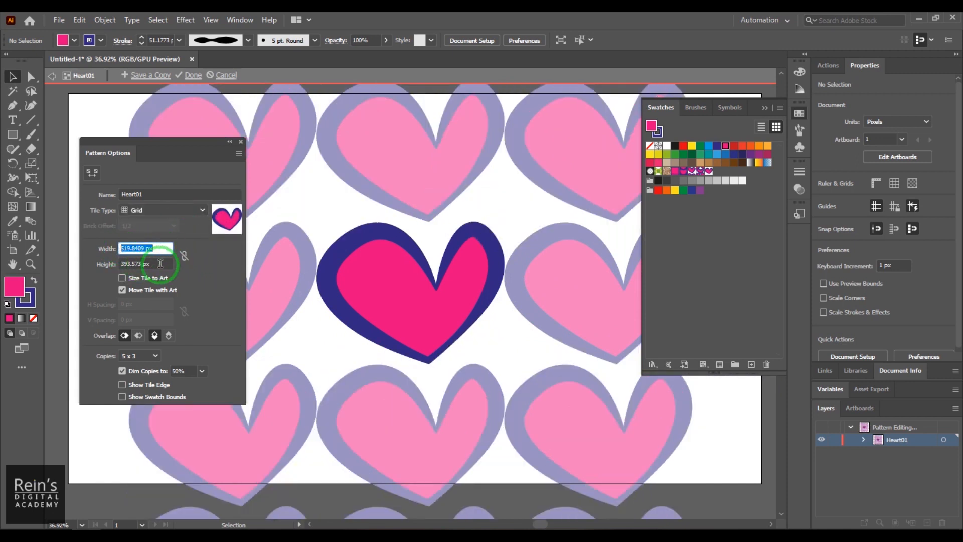
left_click_drag(160, 264, 133, 264)
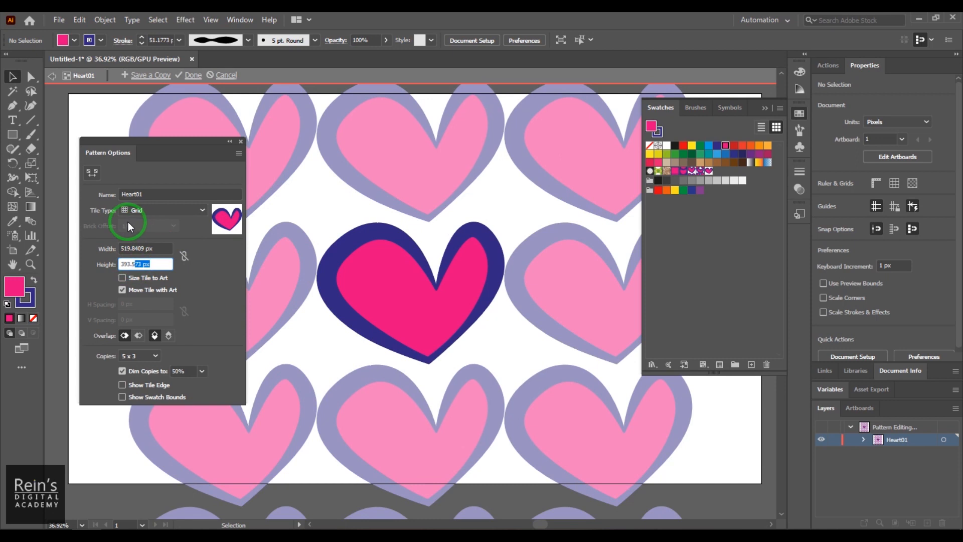
left_click(161, 211)
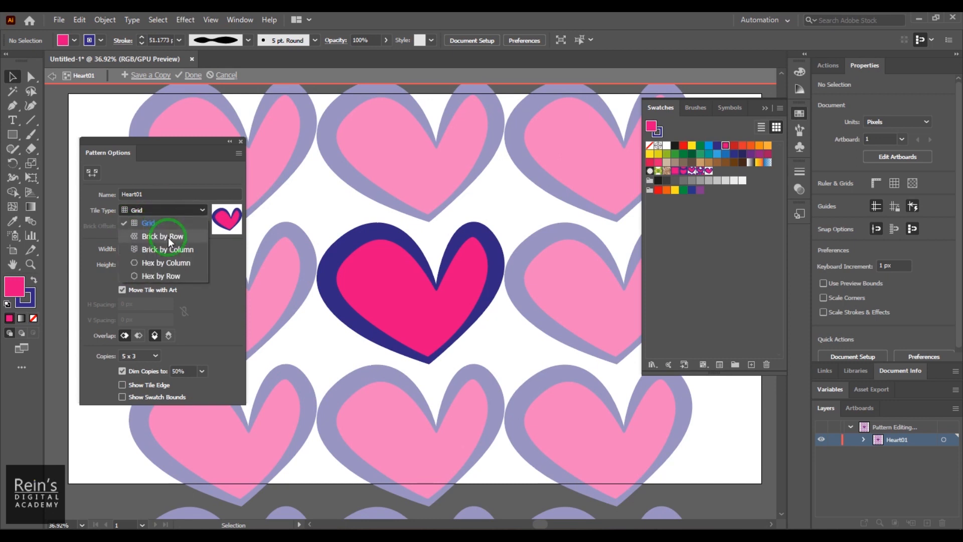
left_click(168, 237)
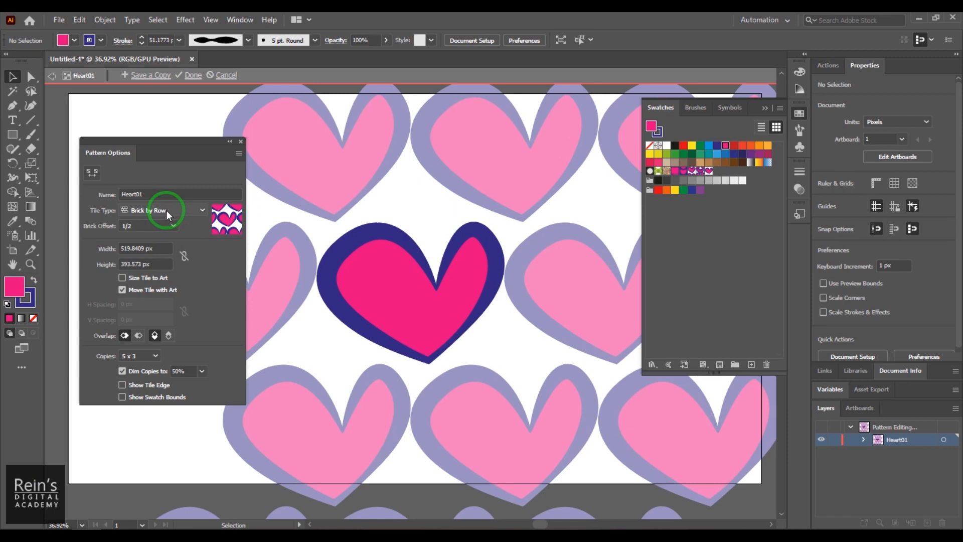
left_click(344, 276)
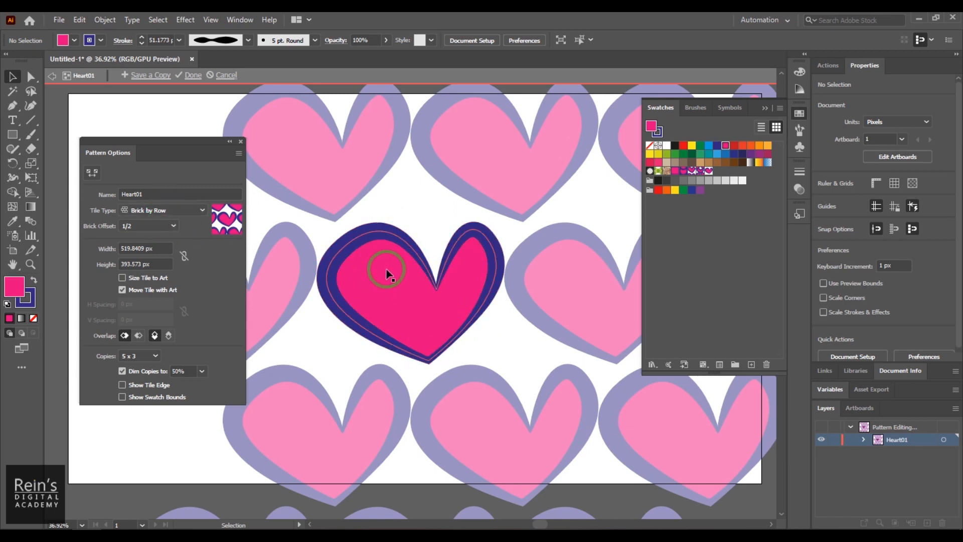
left_click(418, 165)
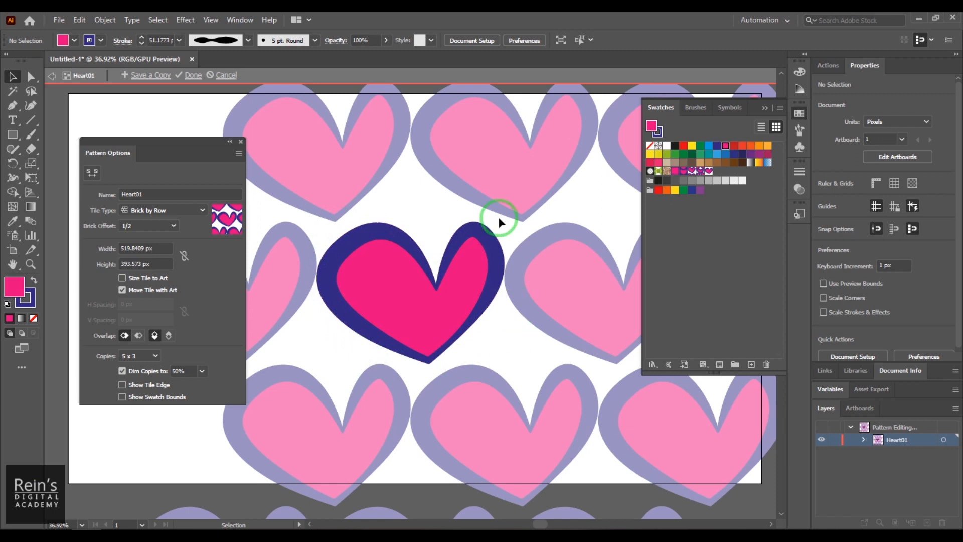
- Try a brick offset of 1/4 and restore it to 1/2
left_click(152, 230)
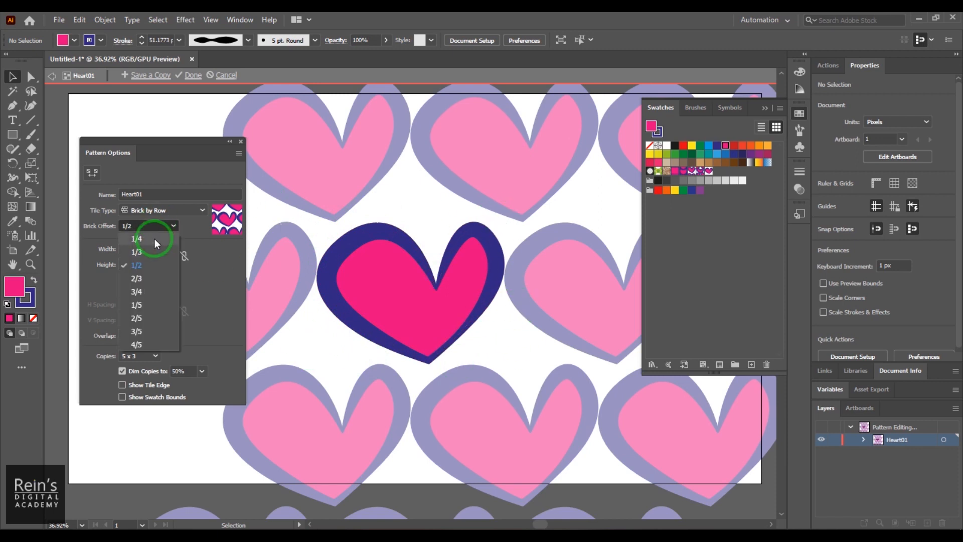
left_click(154, 239)
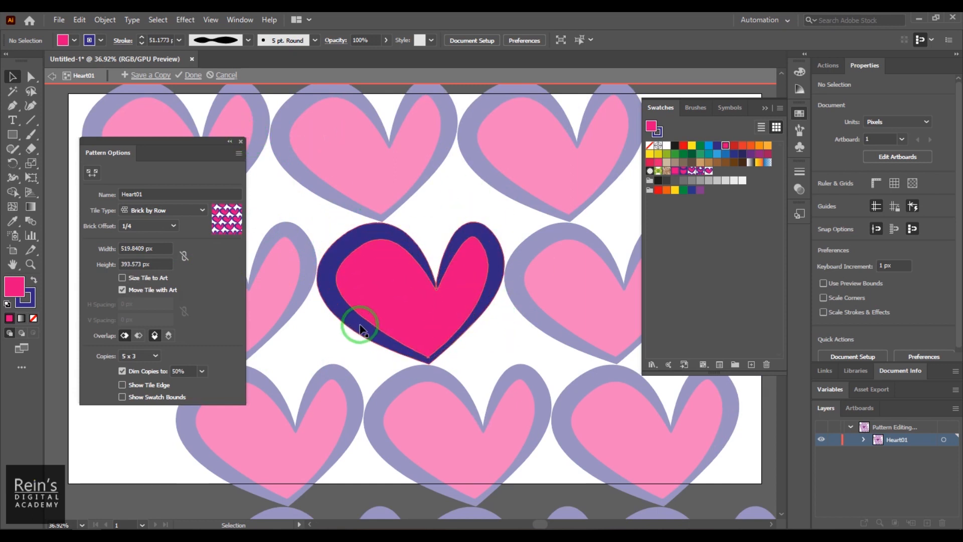
left_click(121, 227)
left_click(158, 265)
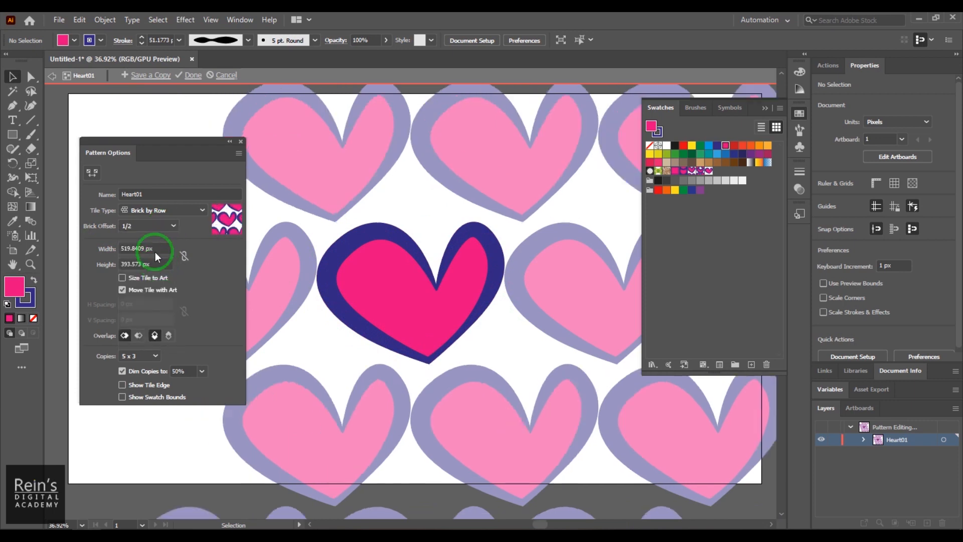
- Try the Hex by Row tile type and switch back to Brick by Row
left_click(185, 209)
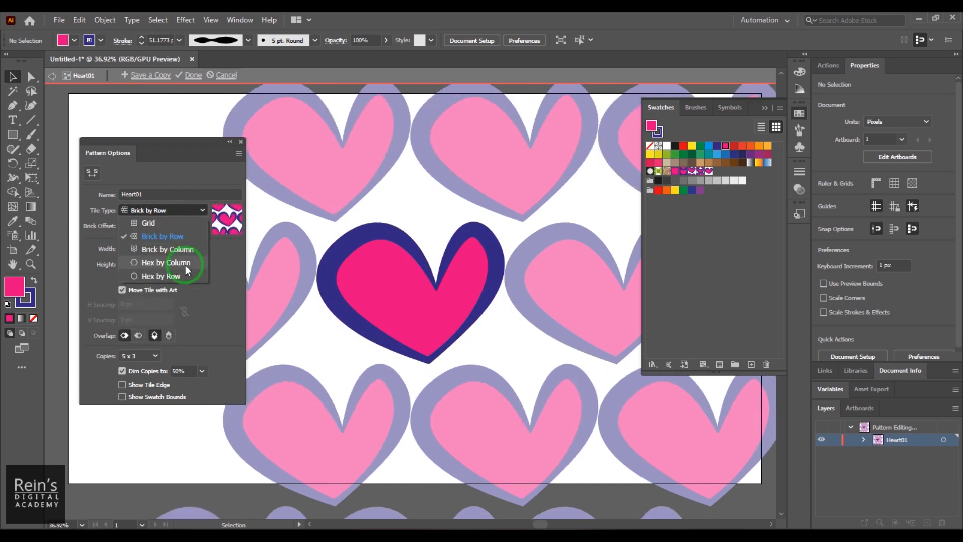
left_click(185, 275)
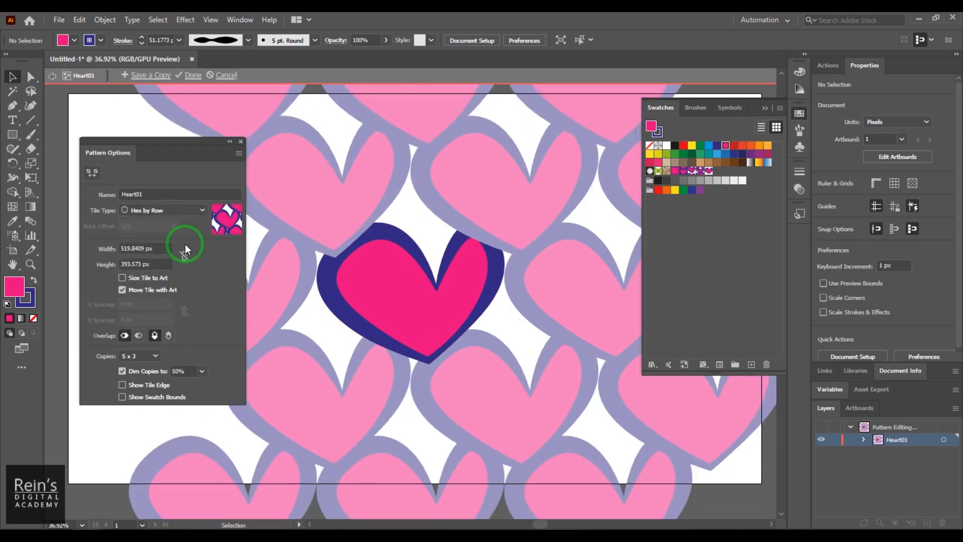
left_click(185, 210)
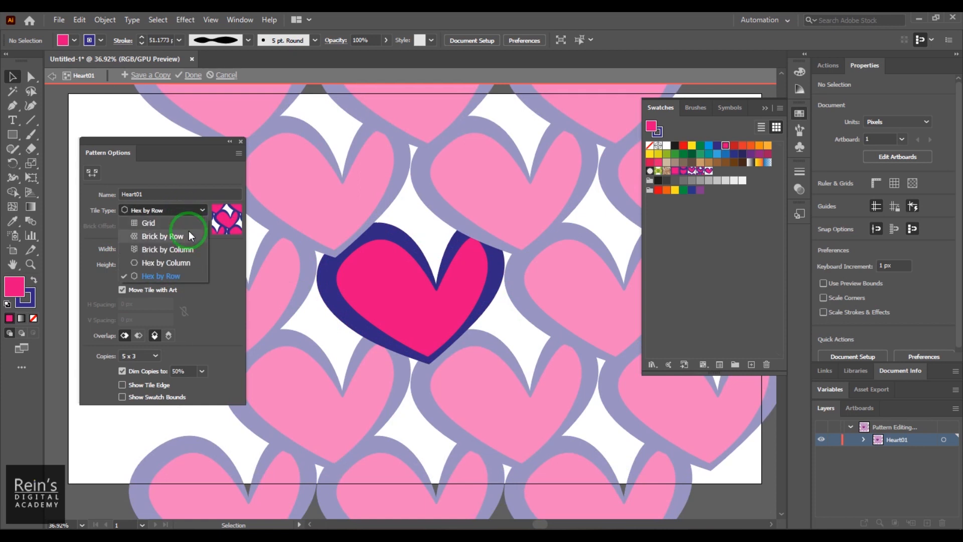
left_click(189, 234)
- Widen the heart pattern's tile to 568 px
left_click(129, 248)
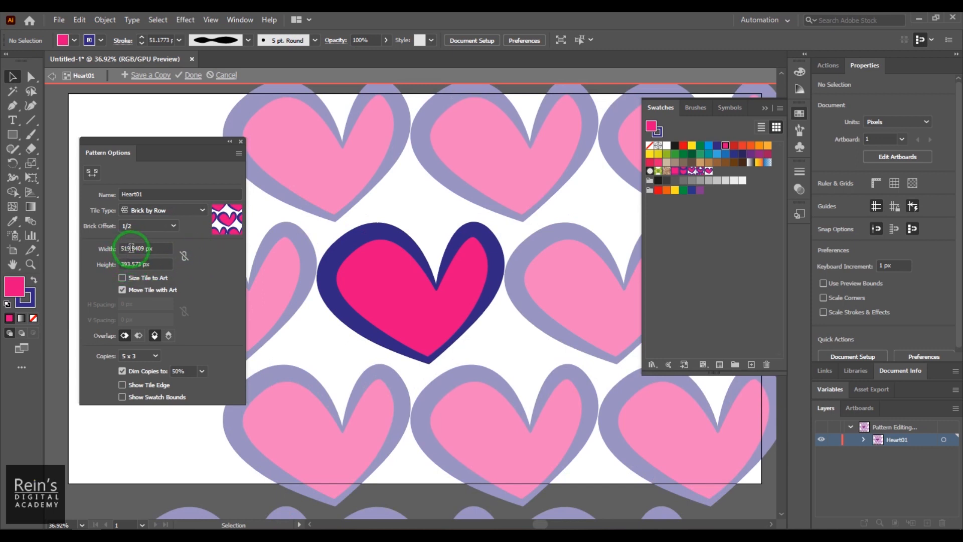
type("513")
key("Return")
key("Up")
key("Up")
key("Up")
key("Up")
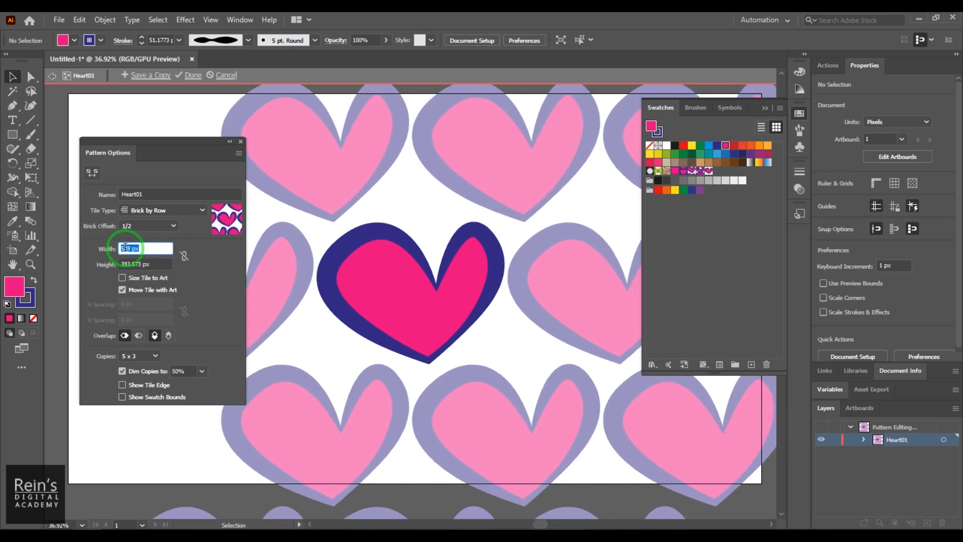
key("Up")
key("Up")
key("Up")
key("Up")
key("Up")
key("Up")
key("Up")
key("Up")
key("Up")
key("Up")
key("Up")
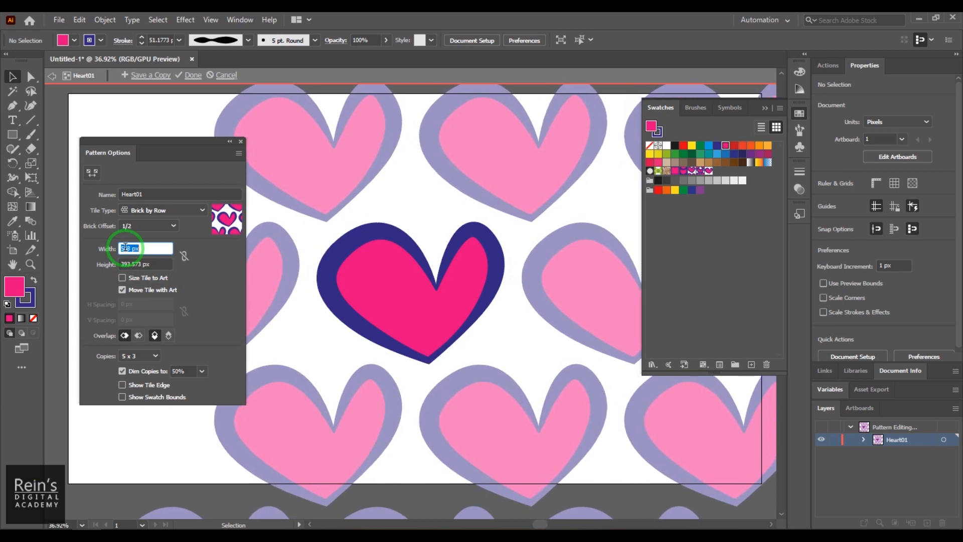
- Try a larger tile height of 409 px for the heart pattern
left_click(121, 261)
key("Up")
key("Up")
key("Up")
key("Up")
key("Up")
key("Up")
key("Up")
key("Up")
key("Up")
key("Up")
key("Up")
key("Up")
key("Up")
key("Up")
key("Up")
key("Up")
key("Up")
key("Up")
key("Up")
key("Up")
key("Up")
key("Up")
key("Up")
key("Up")
key("Up")
key("Up")
key("Up")
key("Up")
key("Up")
key("Up")
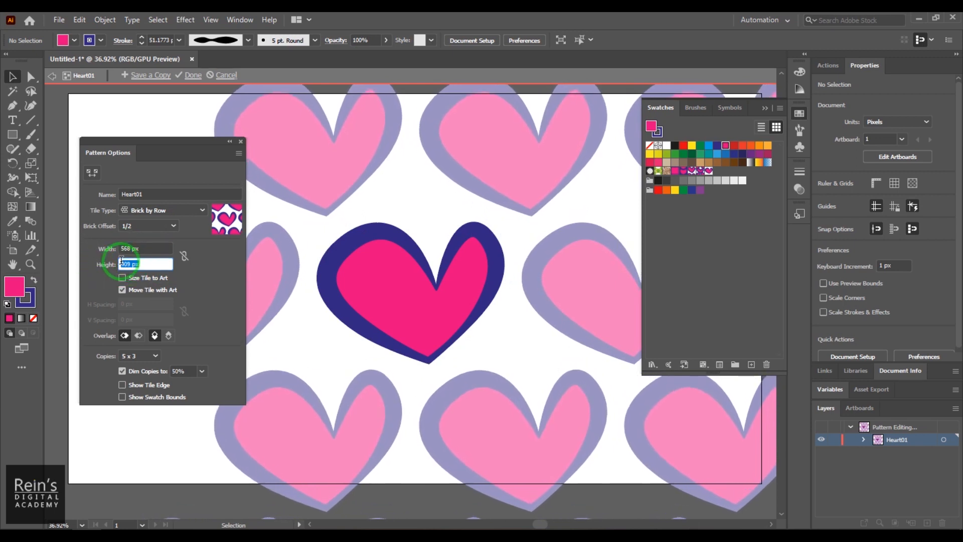
- Reduce the heart pattern's tile height to 283 px so that the rows overlap
key("Down")
key("Down")
key("Down")
key("Down")
key("Down")
key("Down")
key("Down")
key("Down")
key("Down")
key("Down")
key("Down")
key("Down")
key("Down")
key("Down")
key("Down")
key("Down")
key("Down")
key("Down")
key("Down")
key("Down")
key("Down")
key("Down")
key("Down")
key("Down")
key("Down")
key("Down")
key("Down")
key("Down")
key("Down")
key("Down")
key("Down")
key("Down")
key("Down")
key("Down")
key("Down")
key("Down")
key("Down")
key("Down")
key("Down")
key("Down")
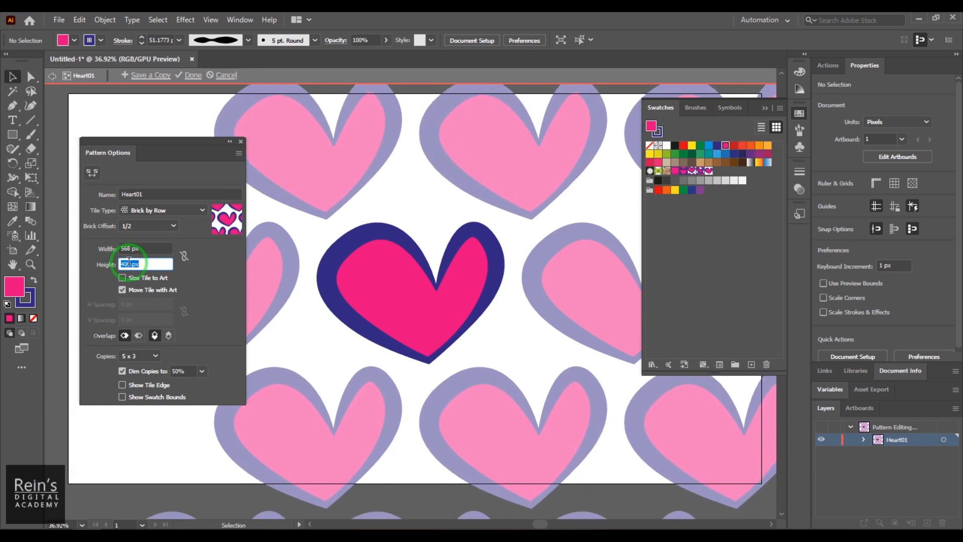
key("Down")
key("Down")
key("Down")
key("Down")
key("Down")
key("Down")
key("Down")
key("Down")
key("Down")
key("Down")
key("Down")
key("Down")
key("Down")
key("Down")
key("Down")
key("Down")
key("Down")
key("Down")
key("Down")
key("Down")
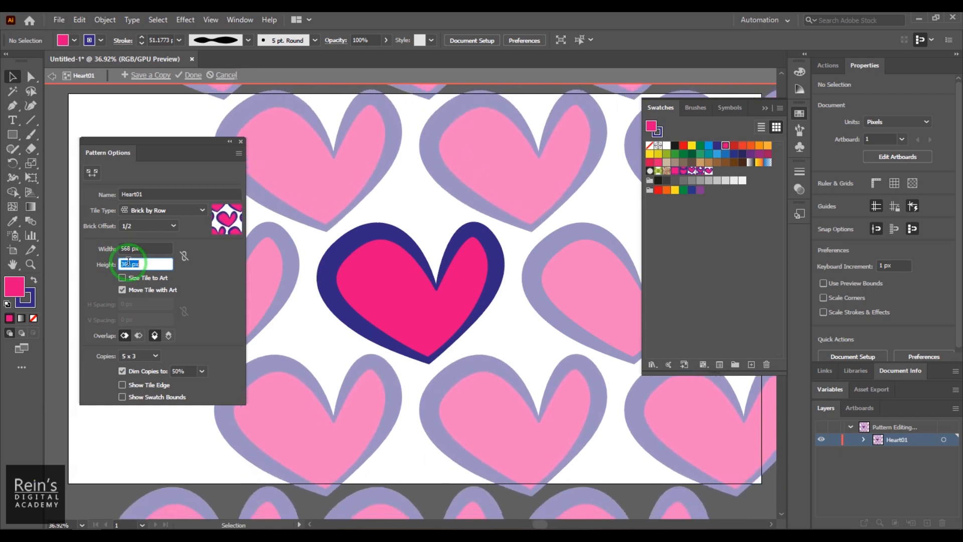
key("Down")
key("Down")
key("Down")
key("Down")
key("Down")
key("Down")
key("Down")
key("Down")
key("Down")
key("Down")
key("Down")
key("Down")
key("Down")
key("Down")
key("Down")
key("Down")
key("Down")
key("Down")
key("Down")
key("Down")
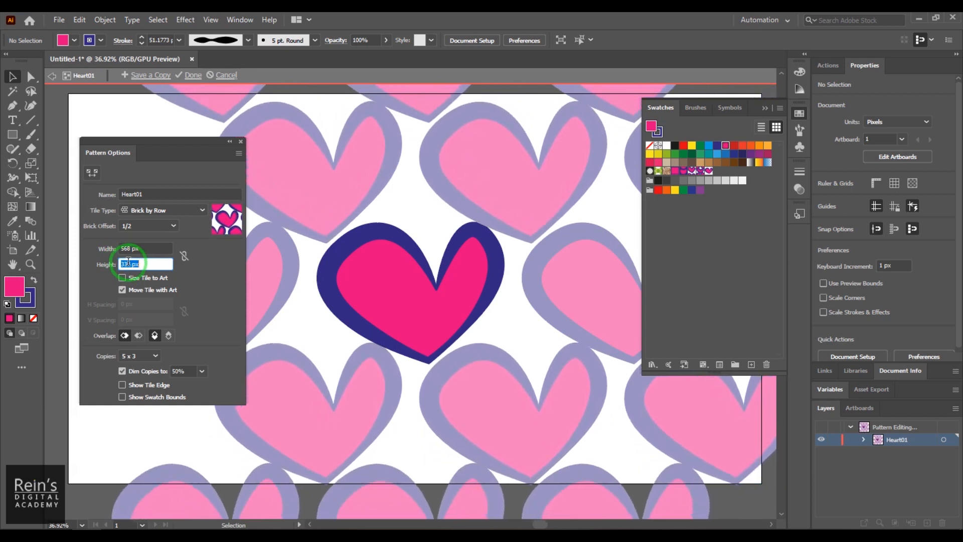
key("Down")
key("Down")
key("Down")
key("Down")
key("Down")
key("Down")
key("Down")
key("Down")
key("Down")
key("Down")
key("Down")
key("Down")
key("Down")
key("Down")
key("Down")
key("Down")
key("Down")
key("Down")
key("Down")
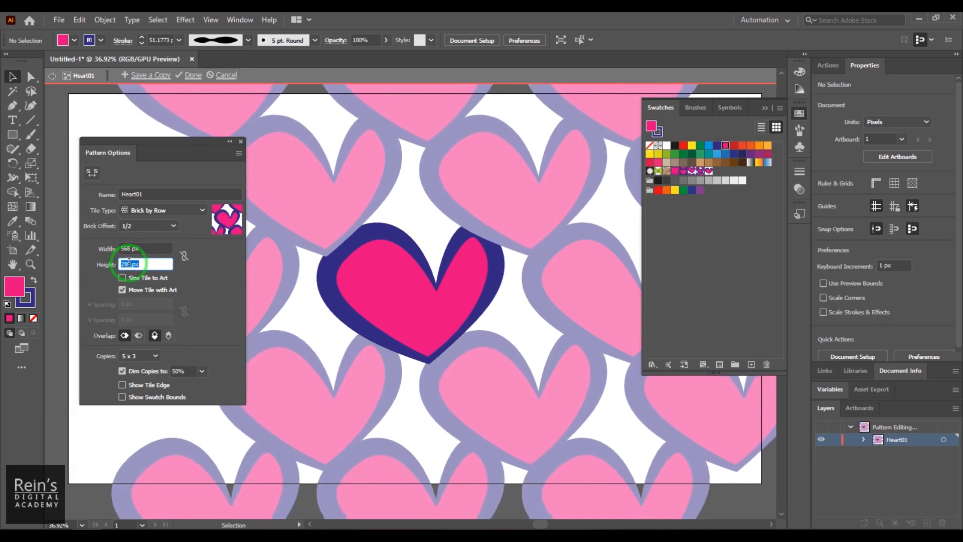
- Reduce the heart pattern's tile width to 444 px so that neighbouring hearts overlap
left_click(126, 248)
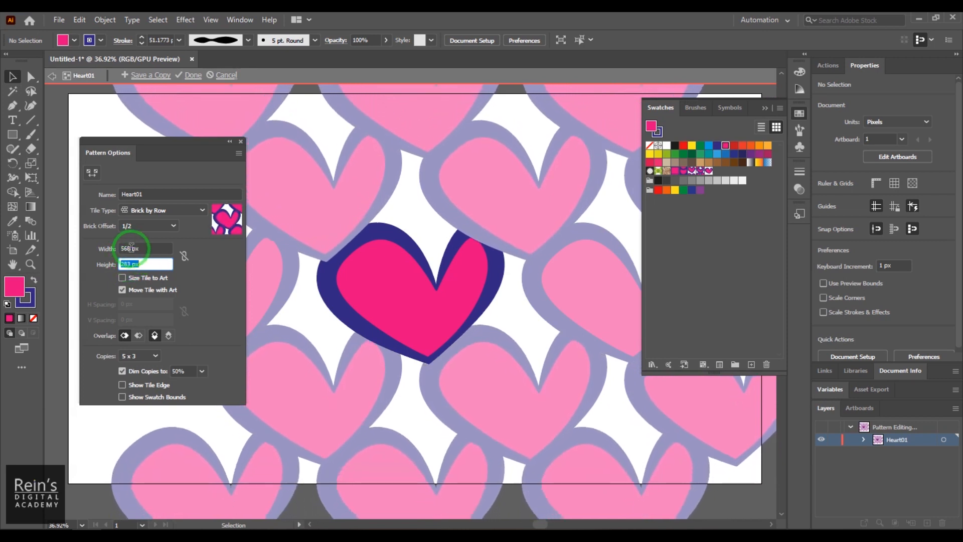
key("Down")
key("Down")
key("Down")
key("Down")
key("Down")
key("Down")
key("Down")
key("Down")
key("Down")
key("Down")
key("Down")
key("Down")
key("Down")
key("Down")
key("Down")
key("Down")
key("Down")
key("Down")
key("Down")
key("Down")
key("Down")
key("Down")
key("Down")
key("Down")
key("Down")
key("Down")
key("Down")
key("Down")
key("Down")
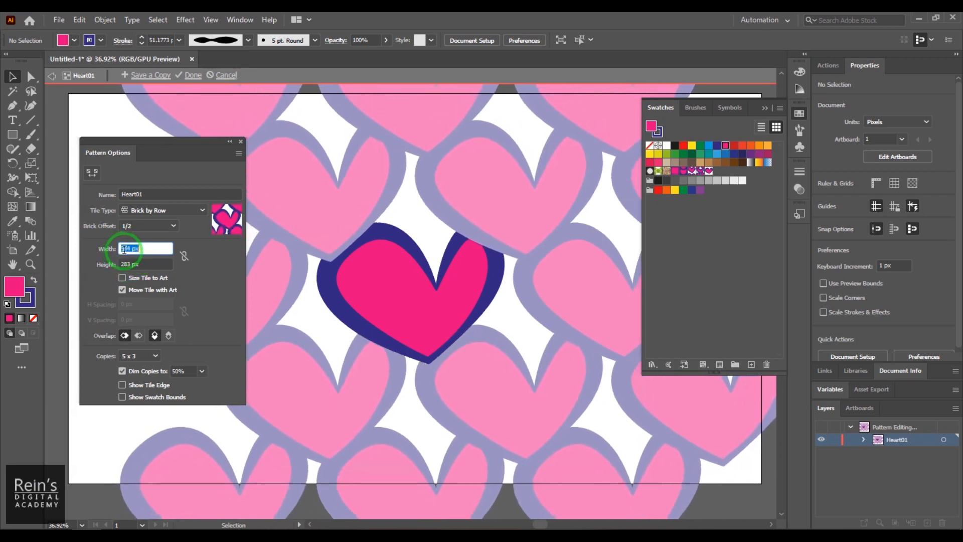
key("Down")
key("Down")
key("Down")
key("Down")
key("Down")
key("Down")
key("Down")
key("Down")
key("Down")
key("Down")
key("Down")
key("Down")
key("Down")
key("Down")
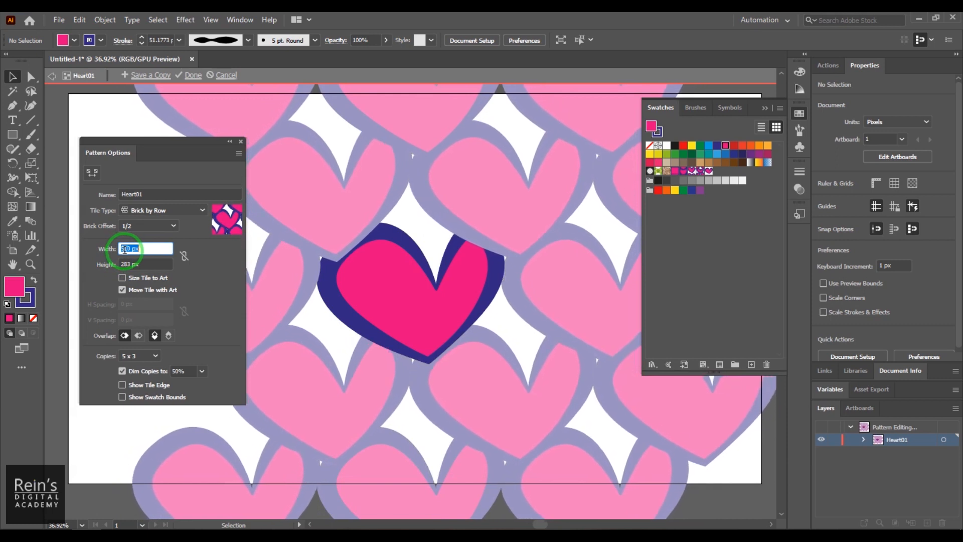
key("Down")
key("Down")
key("Down")
key("Down")
key("Down")
key("Down")
key("Down")
key("Down")
key("Down")
key("Down")
key("Down")
key("Down")
key("Down")
key("Down")
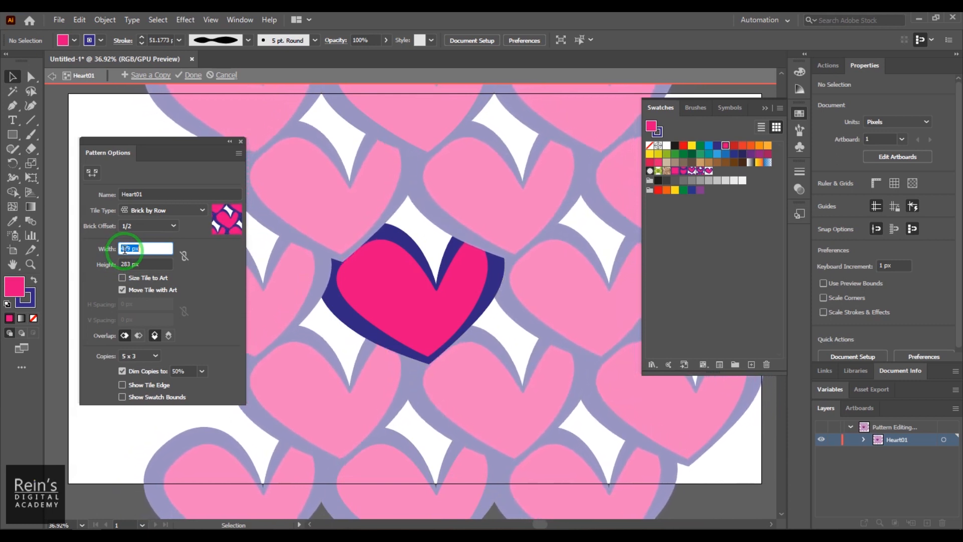
key("Down")
key("Down")
key("Down")
key("Down")
key("Down")
key("Down")
key("Down")
key("Down")
key("Down")
key("Down")
key("Down")
key("Down")
key("Down")
key("Down")
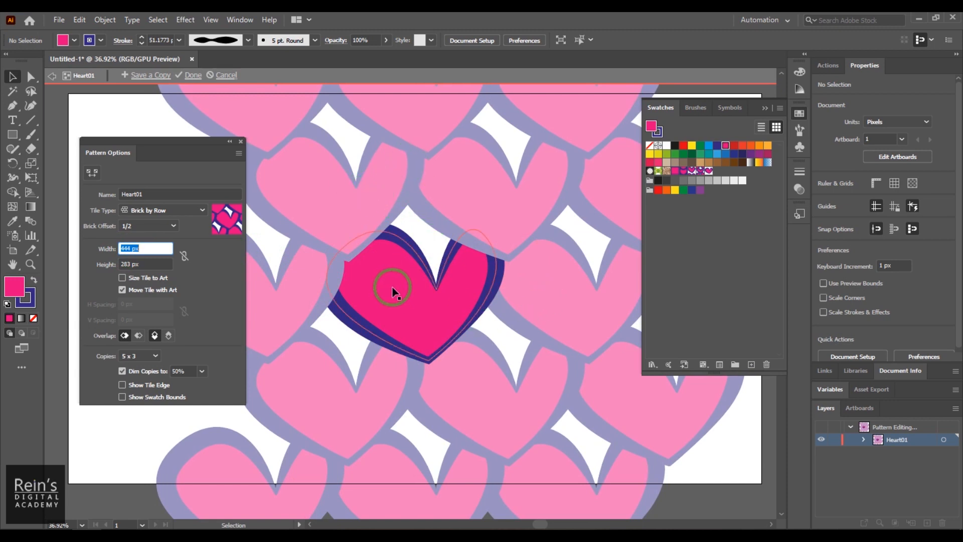
- Set the pattern overlap to right in front and bottom in front, and set the preview to 3 x 3 copies
left_click(126, 336)
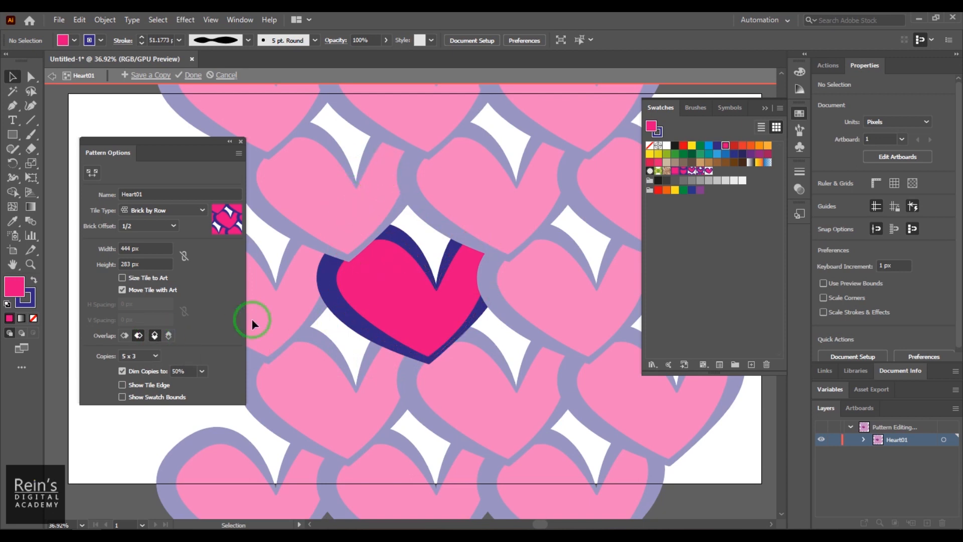
left_click(169, 334)
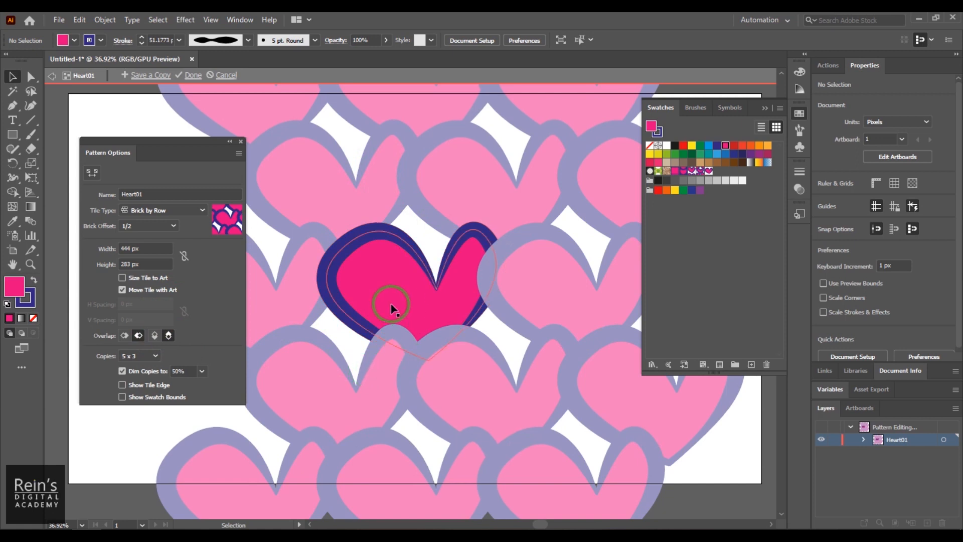
left_click(140, 355)
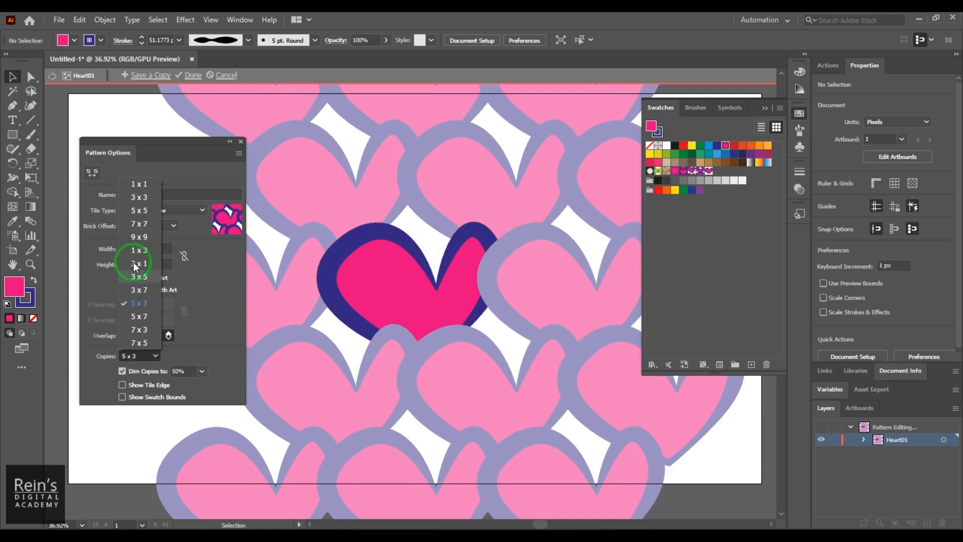
left_click(139, 197)
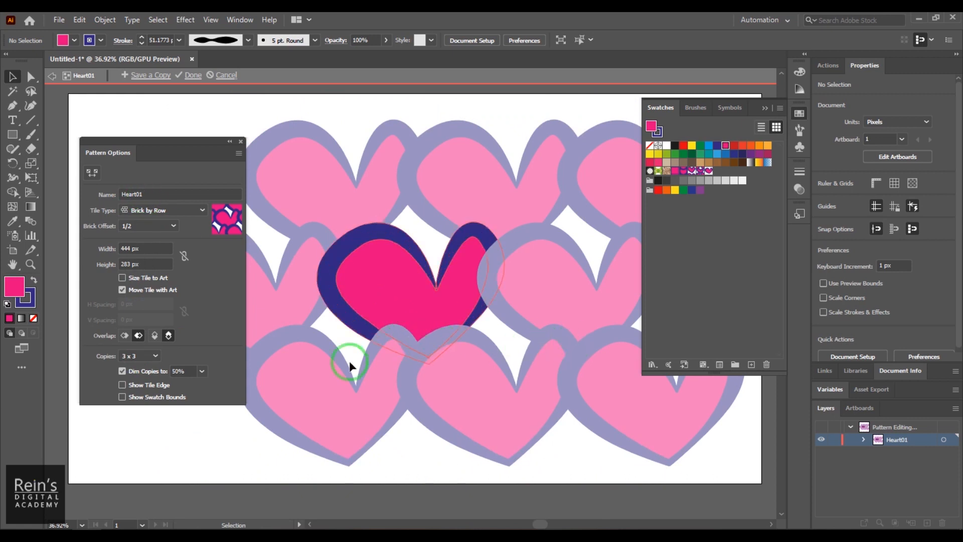
- Toggle the dimming of the pattern copies off and back on to compare the two previews
left_click(150, 371)
left_click(150, 372)
left_click(150, 371)
left_click(150, 372)
left_click(150, 372)
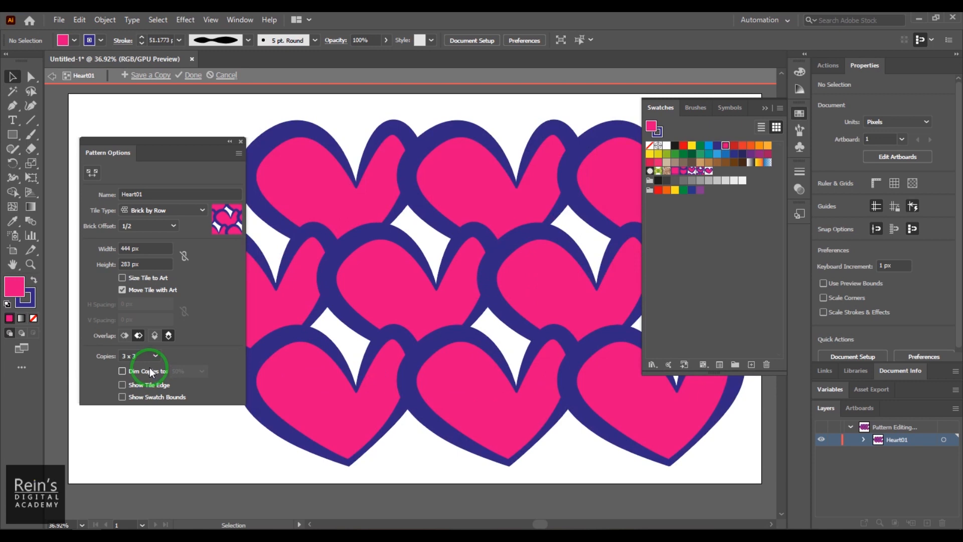
left_click(150, 372)
left_click(179, 371)
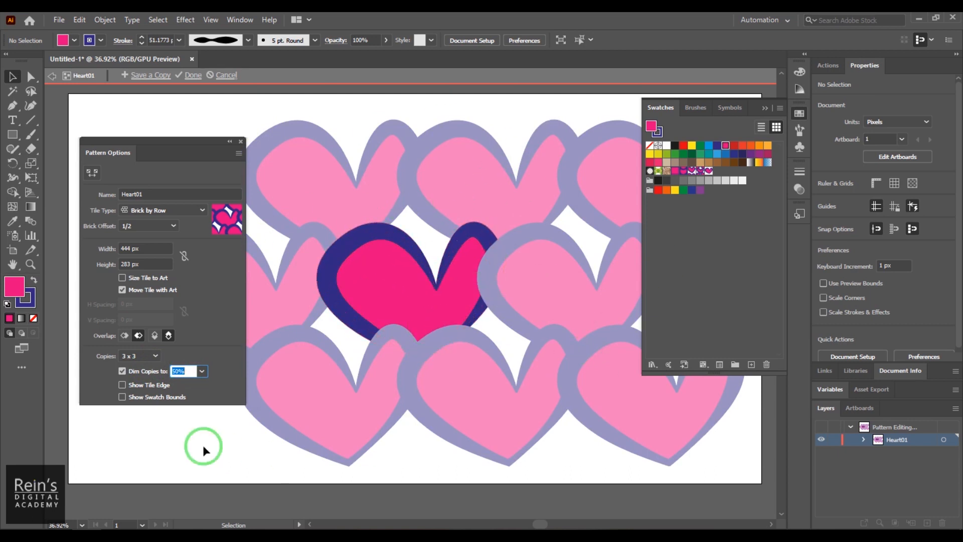
- Show both the tile edge and the swatch bounds of the heart pattern
left_click(150, 386)
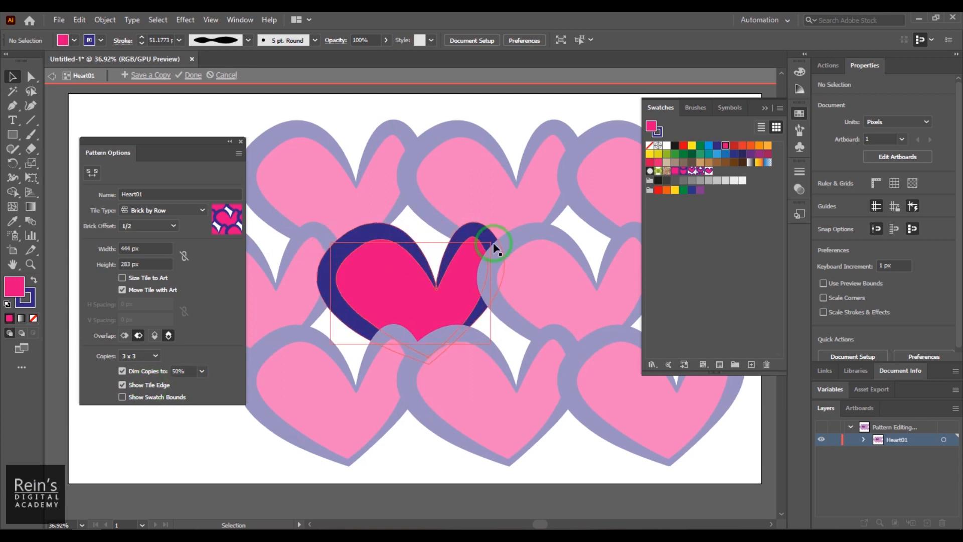
left_click(122, 385)
left_click(155, 396)
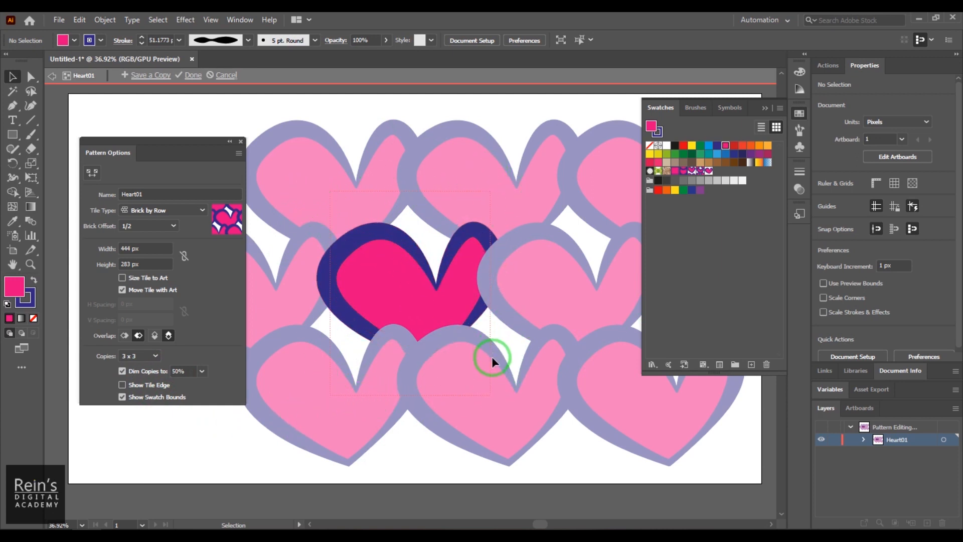
left_click(155, 386)
left_click(155, 386)
left_click(156, 398)
left_click(146, 384)
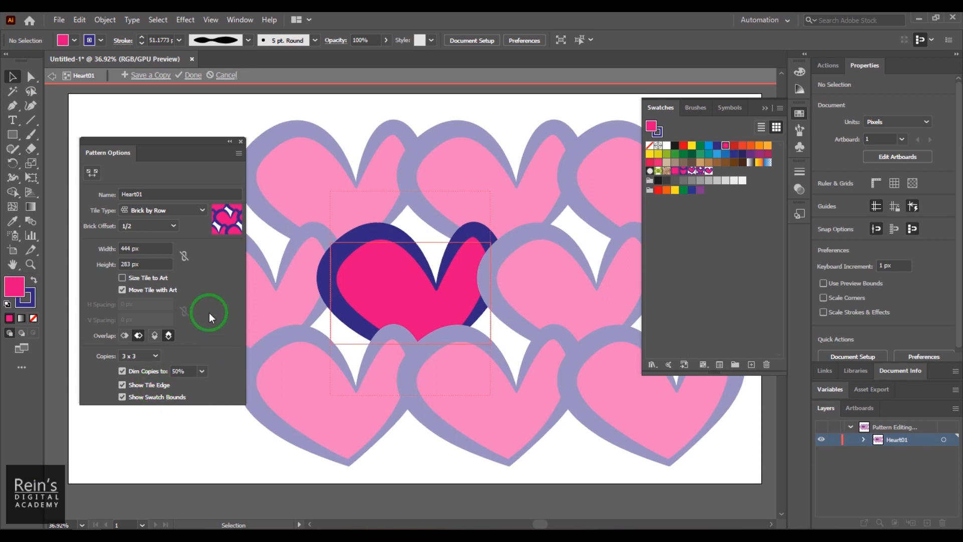
- Try a larger tile height for the heart pattern, and reduce it to 246 px
left_click(133, 265)
scroll(146, 265, "up", 20)
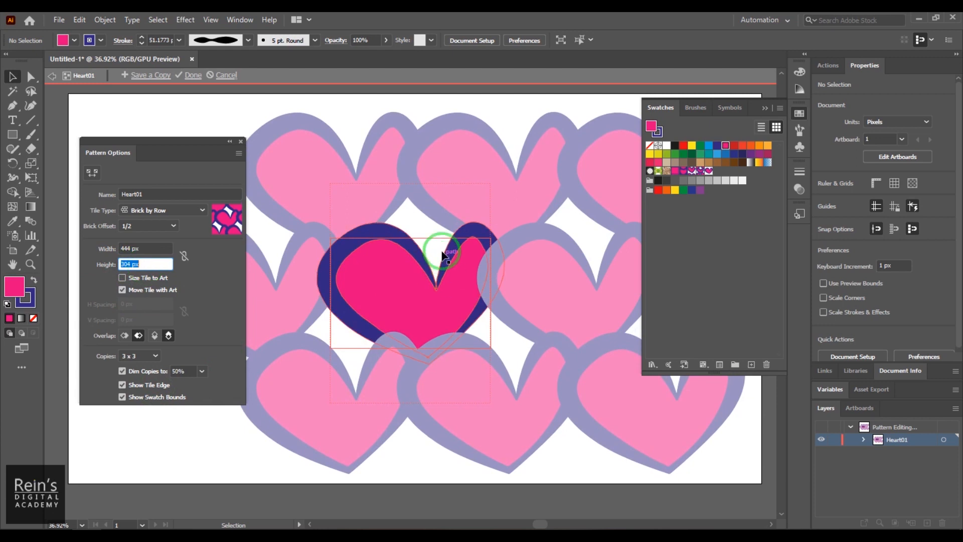
scroll(148, 271, "up", 17)
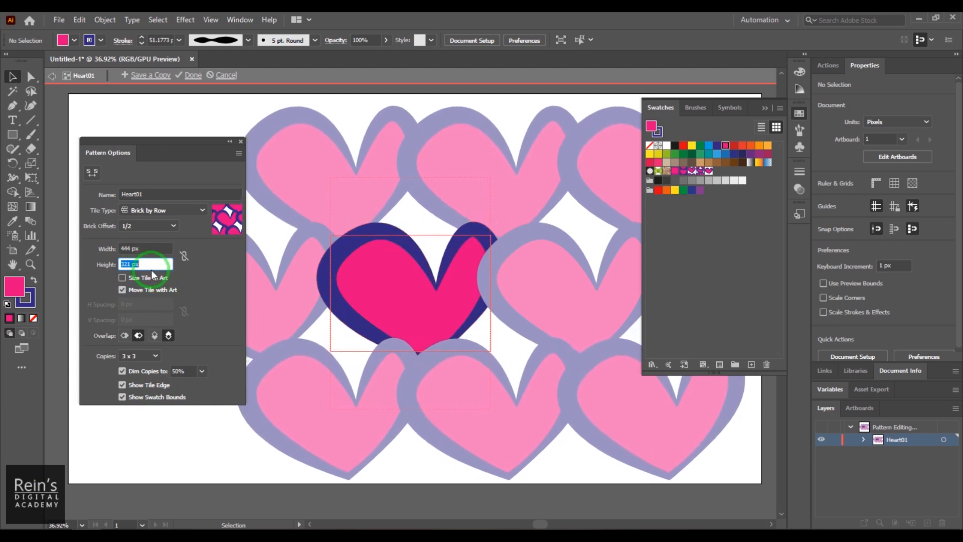
scroll(145, 261, "up", 19)
scroll(146, 261, "down", 20)
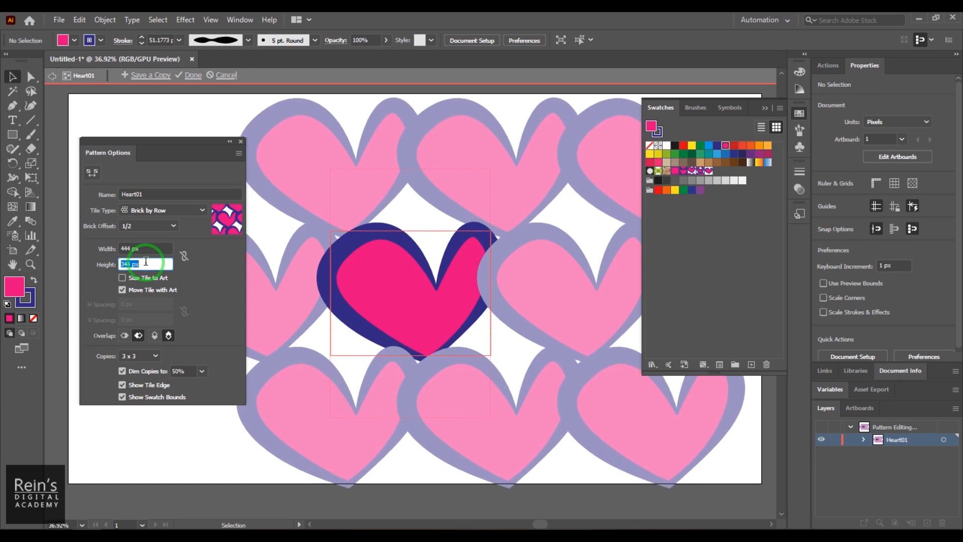
scroll(147, 263, "down", 20)
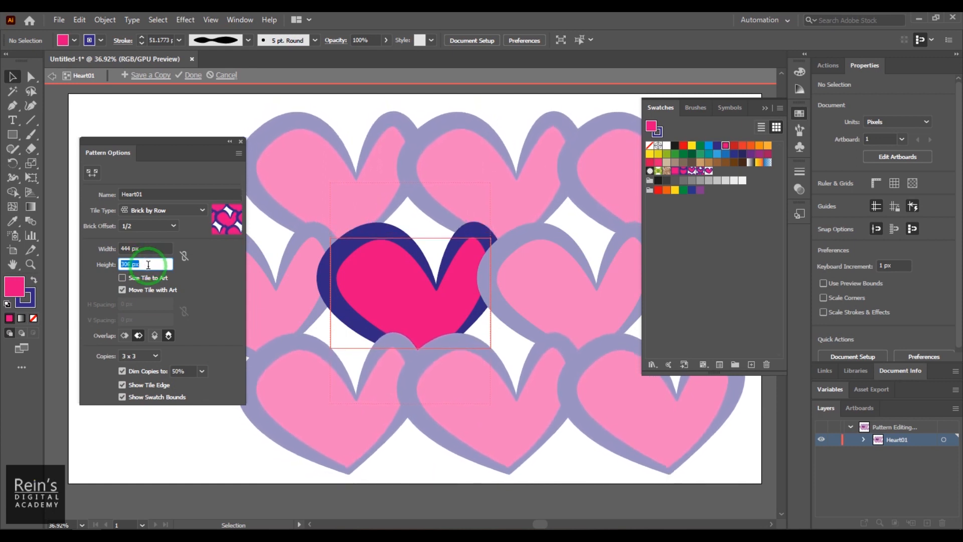
scroll(148, 266, "down", 20)
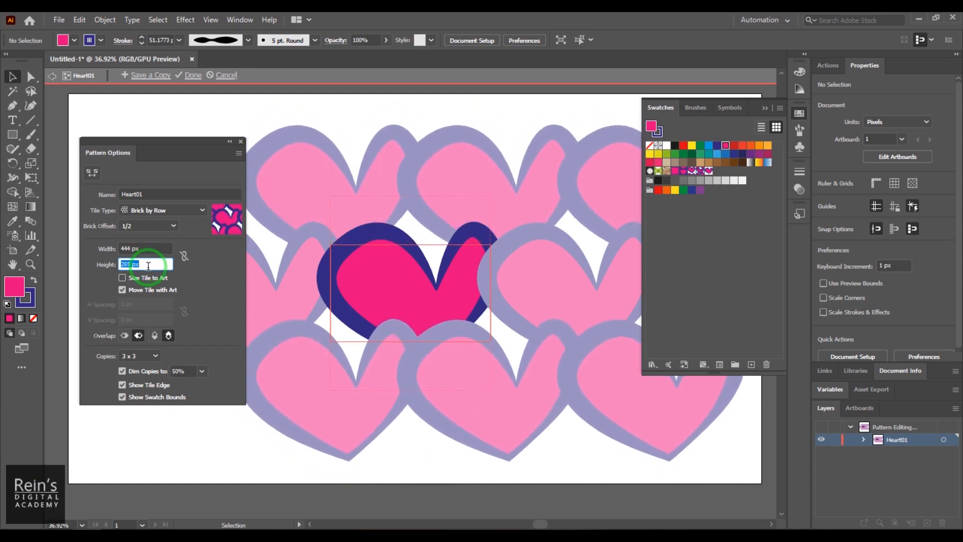
scroll(149, 266, "down", 3)
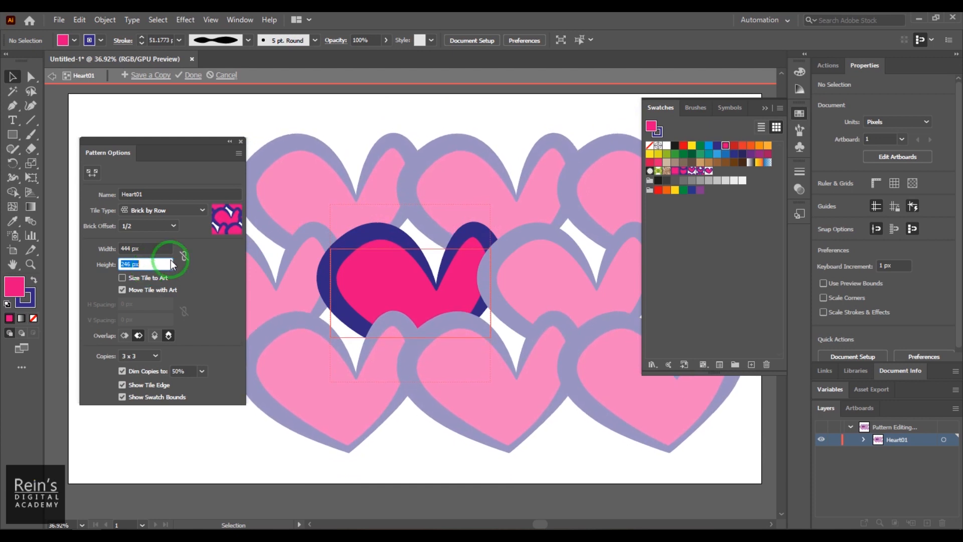
- Try sizing the tile to the art, and set the tile's width and height to 250 px each instead
left_click(145, 279)
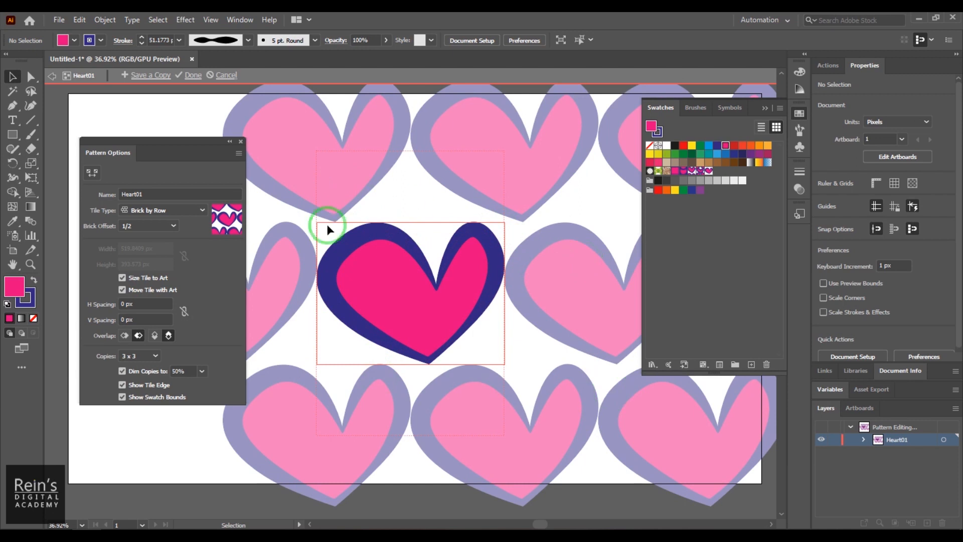
left_click(152, 279)
left_click(145, 263)
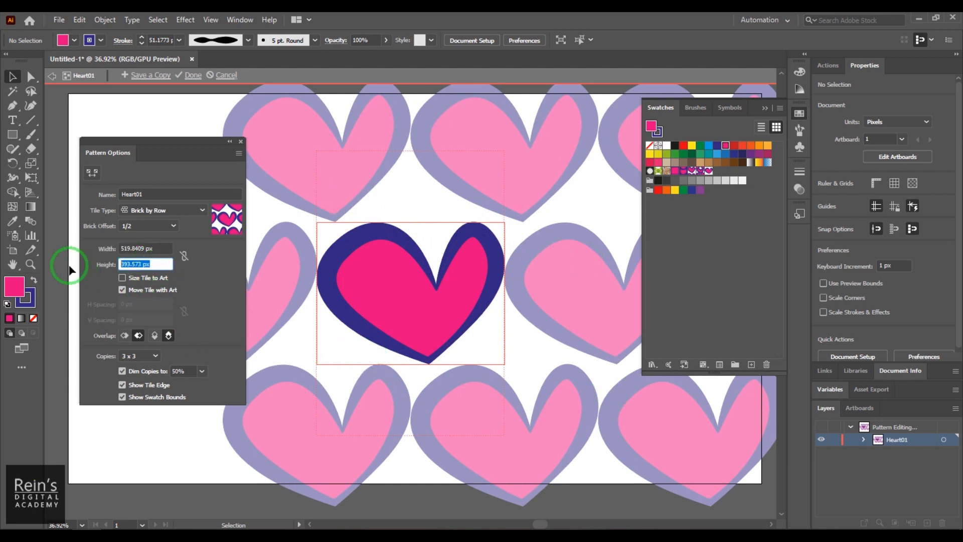
key("shift+Tab")
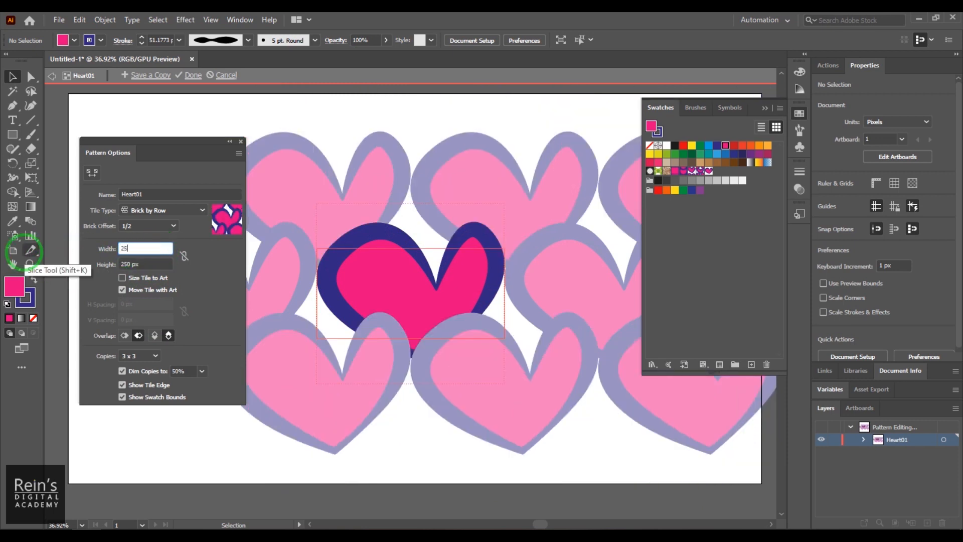
type("250")
key("Return")
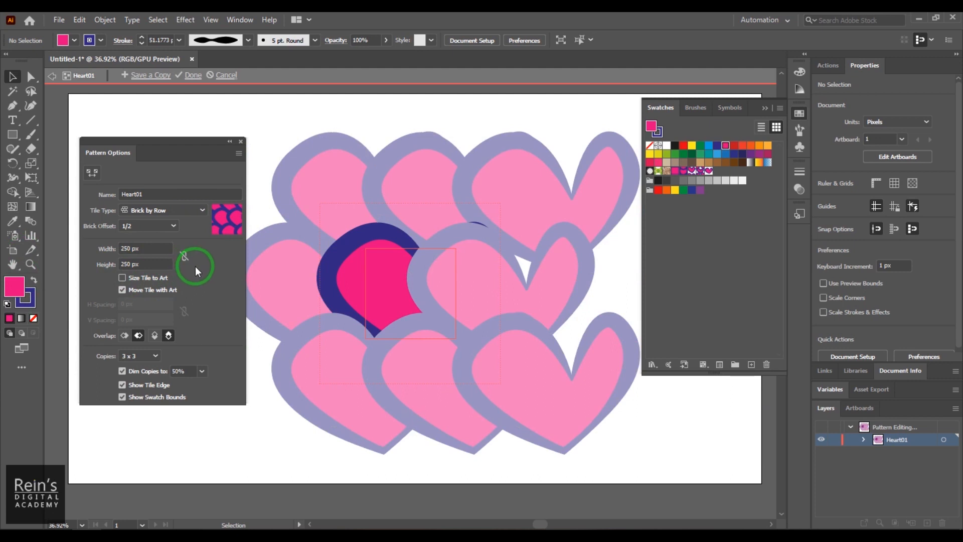
- Finish editing the pattern and delete the original heart from the artboard
left_click(193, 76)
left_click_drag(386, 276, 343, 268)
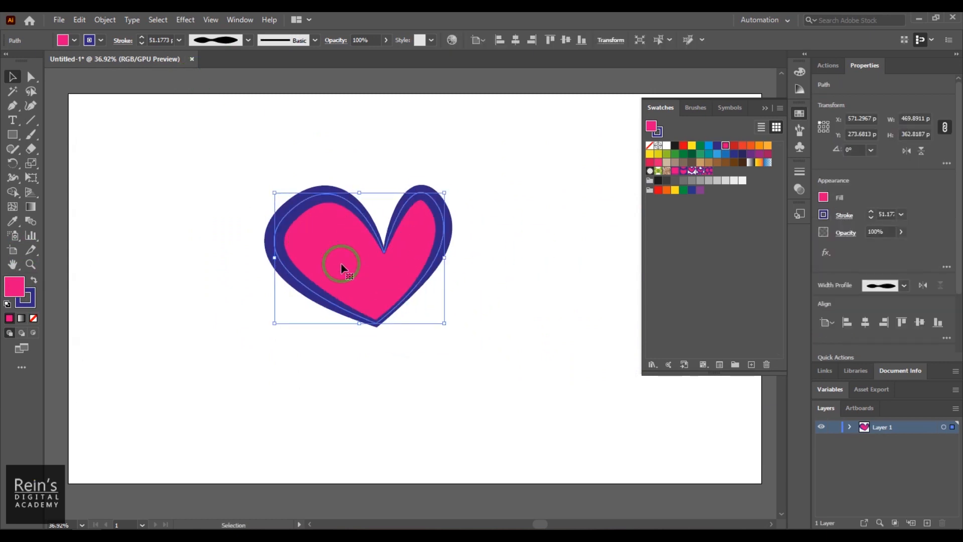
key("Delete")
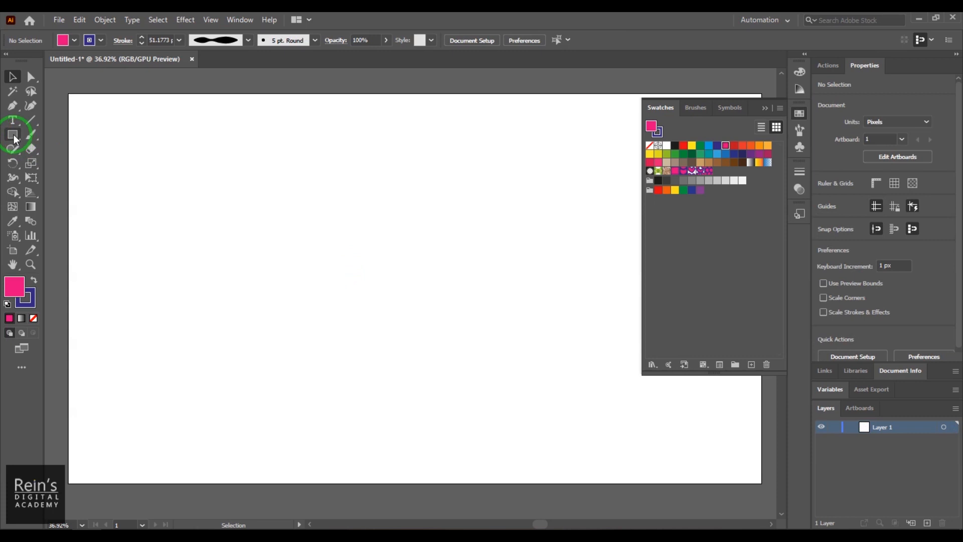
- Draw a rectangle about 1585 by 918 px across most of the artboard and shift it slightly
left_click(13, 135)
left_click_drag(131, 114, 704, 445)
left_click(13, 76)
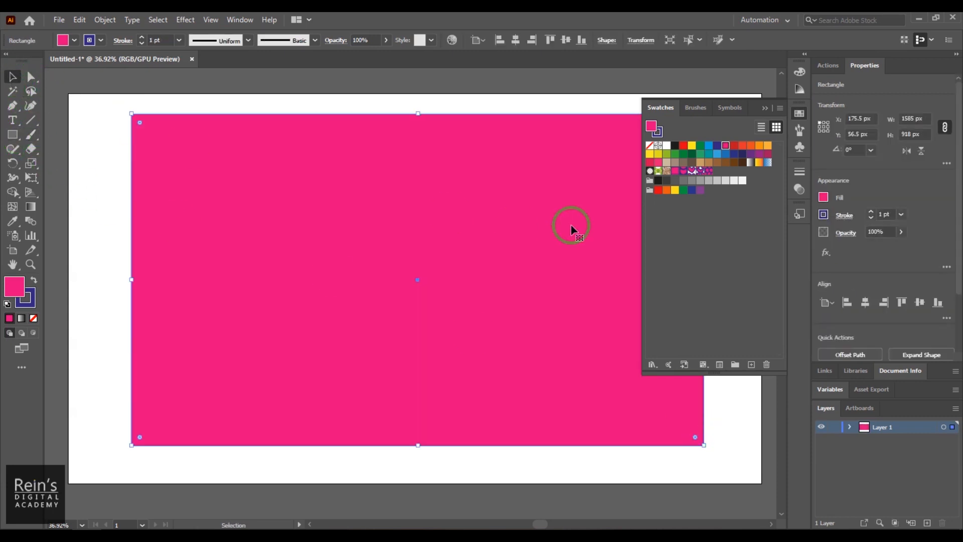
left_click_drag(354, 264, 356, 272)
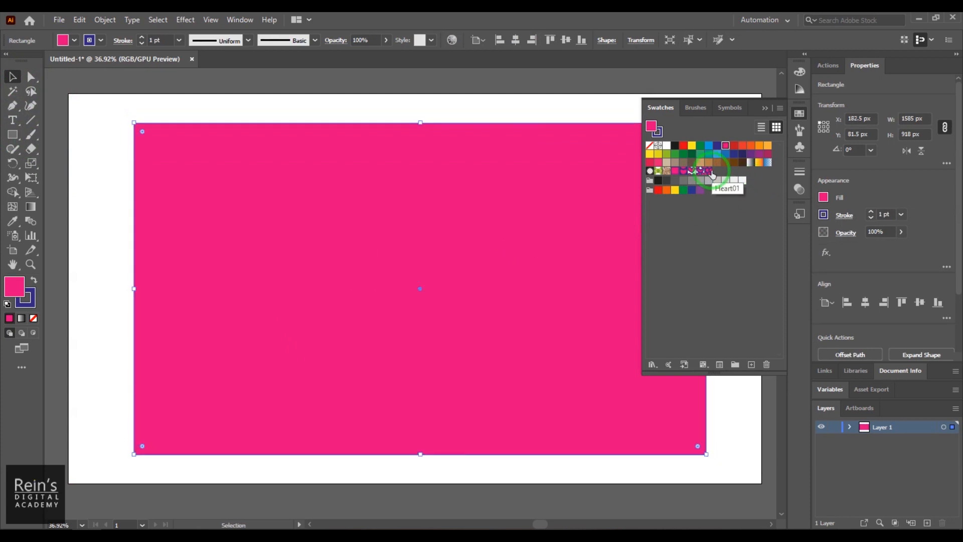
- Try Heart01 and the other pattern swatches as the rectangle's fill, keeping the one with whole hearts in offset rows, and reposition the rectangle
left_click(711, 172)
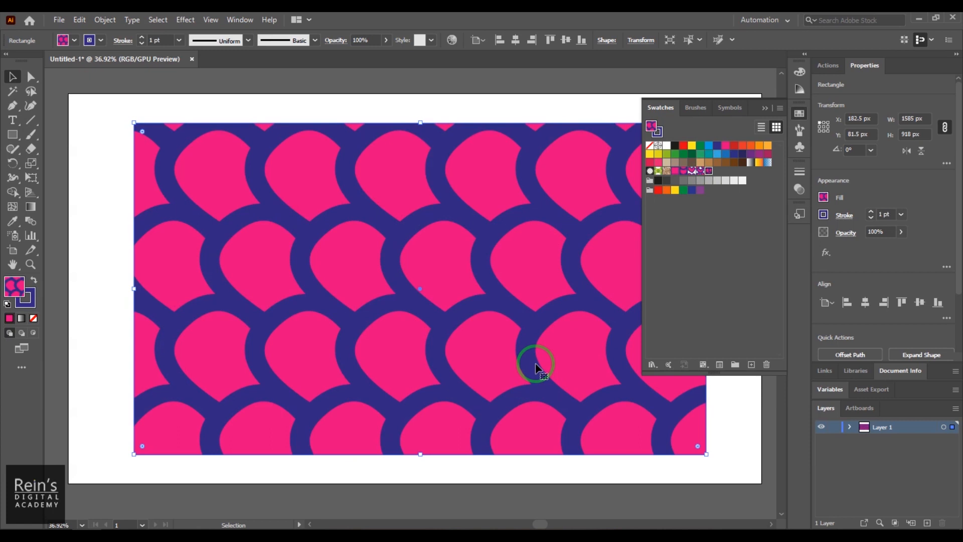
left_click(693, 171)
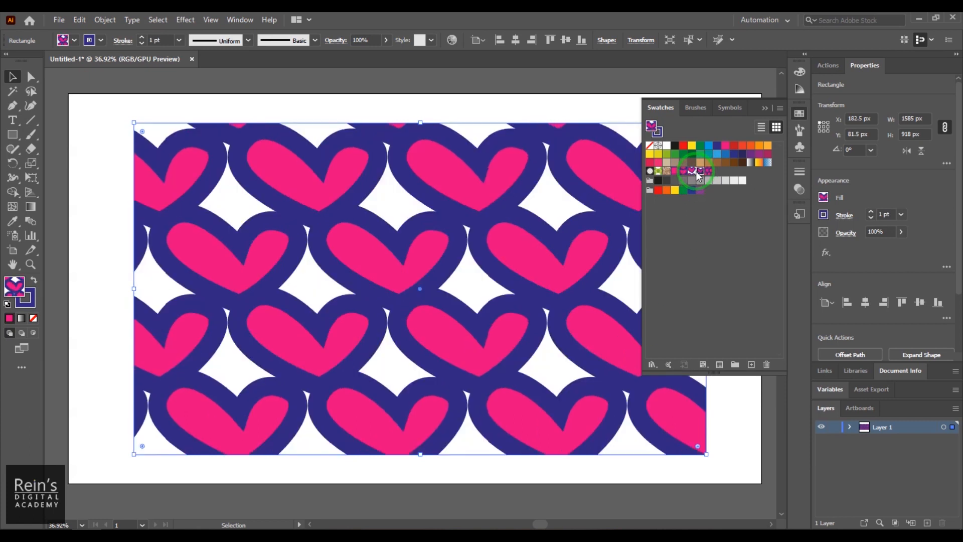
left_click(683, 171)
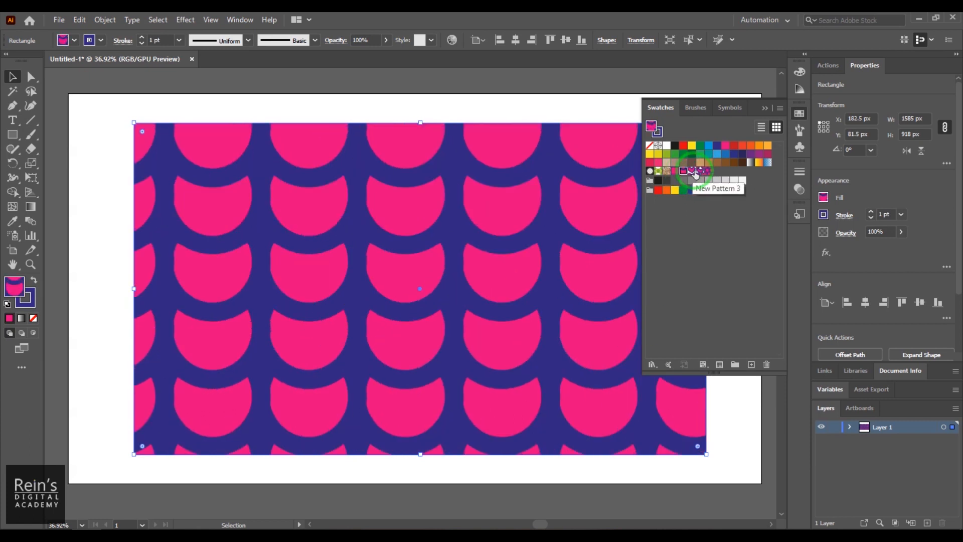
left_click(694, 171)
left_click(701, 171)
left_click_drag(391, 329, 372, 309)
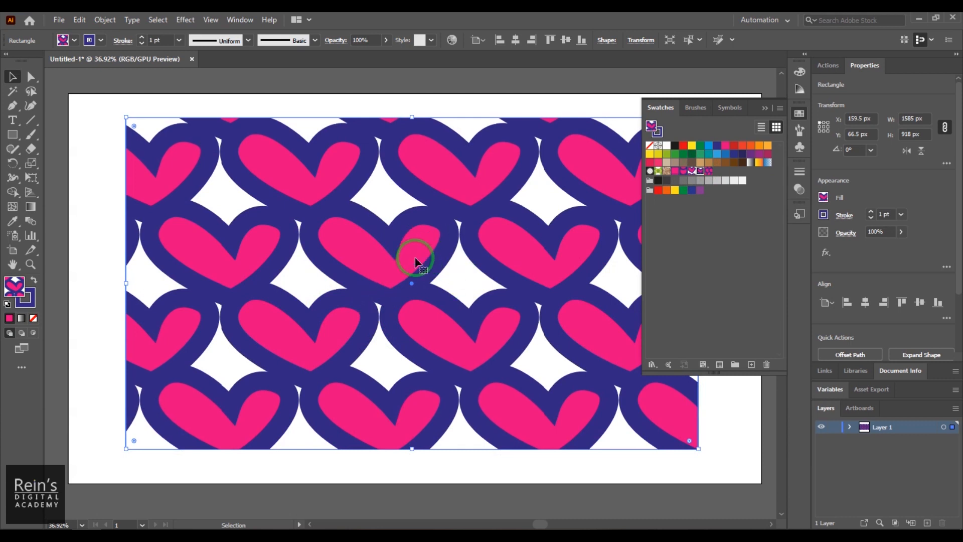
- Start scaling the rectangle and compare the preview with Transform Objects and Transform Patterns switched off and on
left_click(36, 165)
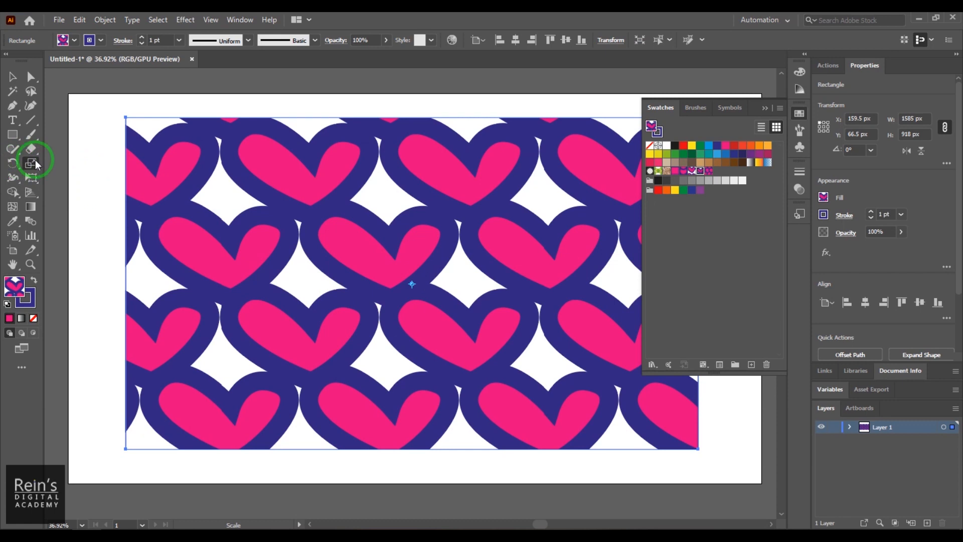
double_click(31, 163)
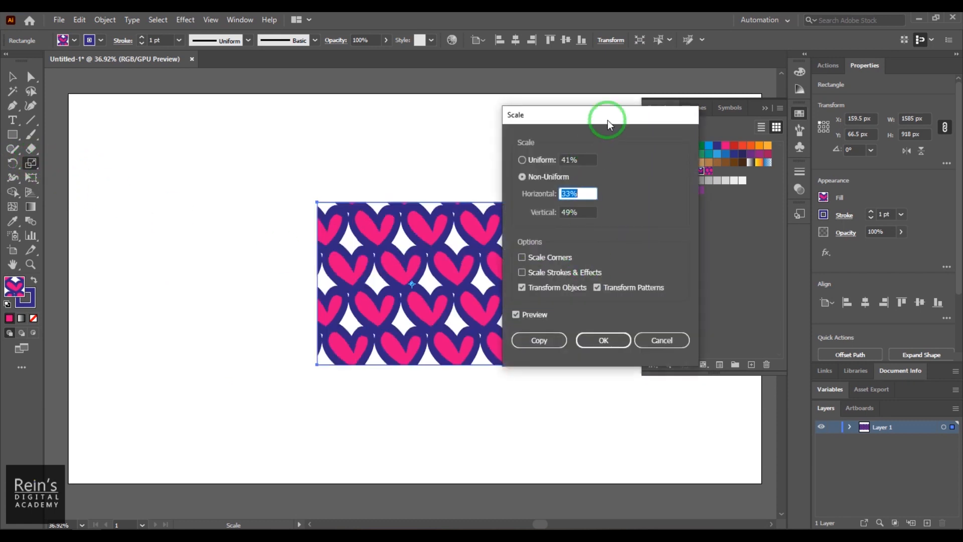
left_click_drag(607, 119, 706, 91)
left_click(658, 261)
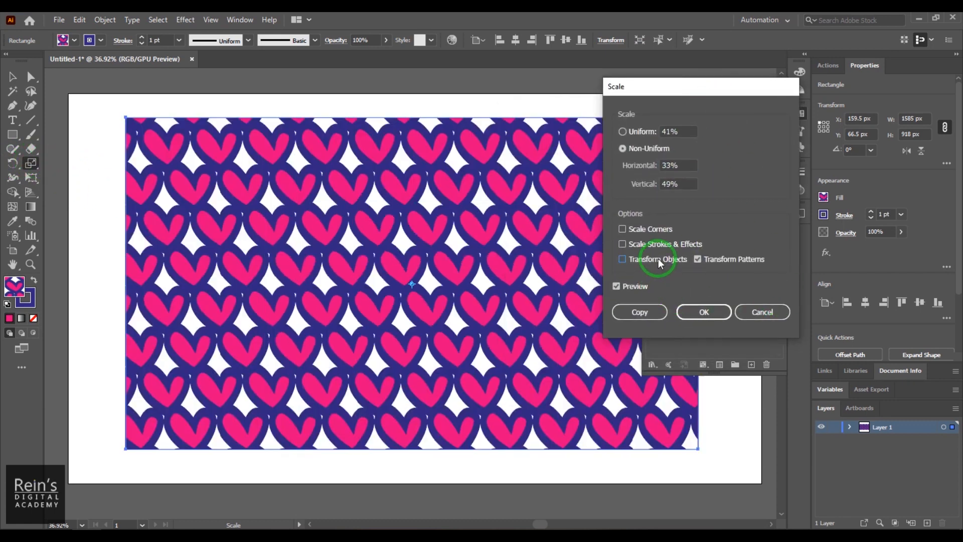
left_click(727, 261)
left_click(727, 261)
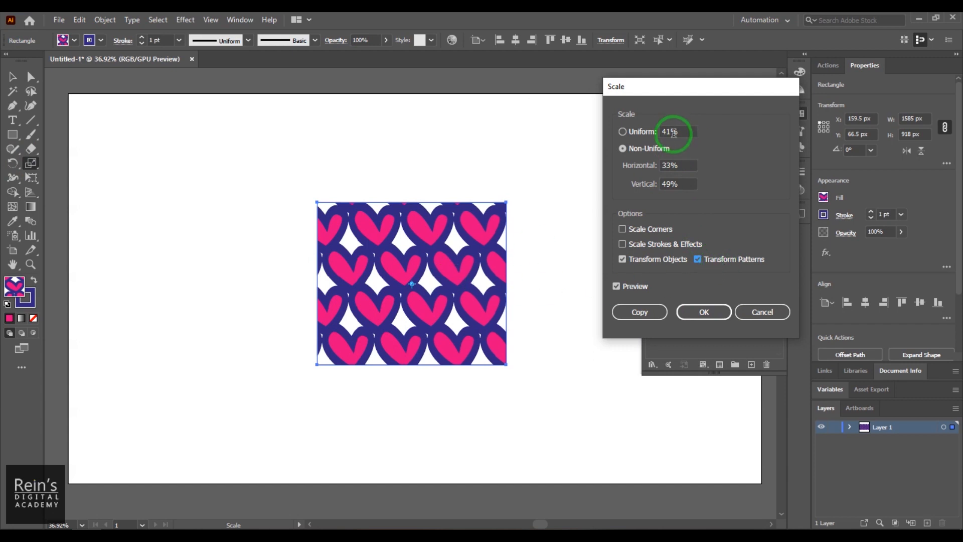
- Try a uniform scale of 59% on both the rectangle and its pattern
left_click(642, 133)
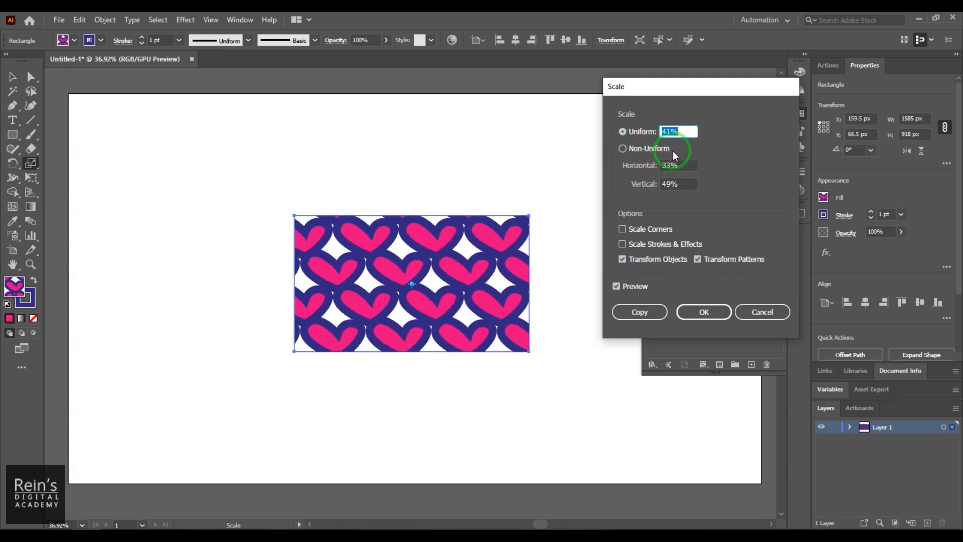
left_click(645, 148)
left_click(640, 132)
key("Up")
key("Up")
key("Up")
key("Up")
key("Up")
key("Up")
key("Up")
key("Up")
key("Up")
key("Up")
key("Up")
key("Up")
key("Up")
key("Up")
key("Up")
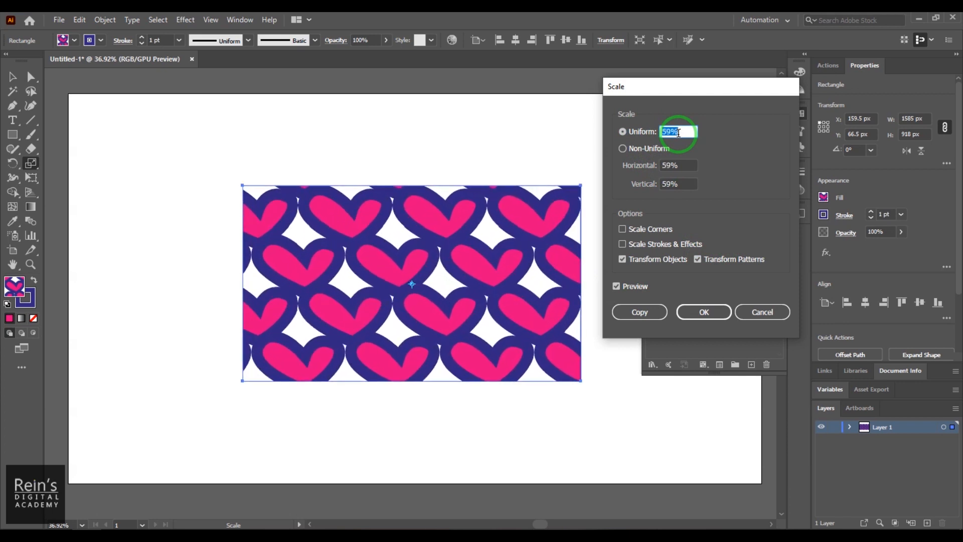
- Restrict the scaling to the pattern only and try progressively smaller uniform values down to 4%
left_click(665, 262)
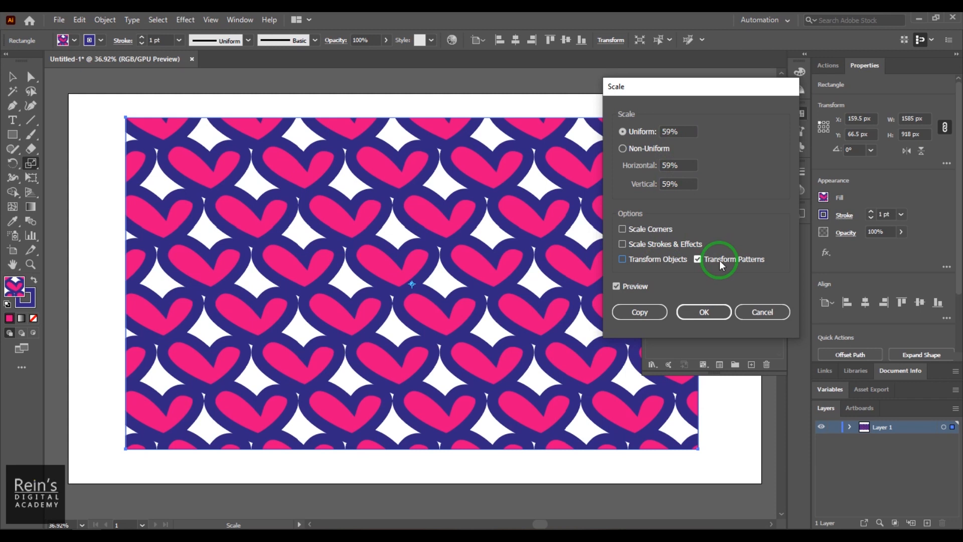
left_click(667, 132)
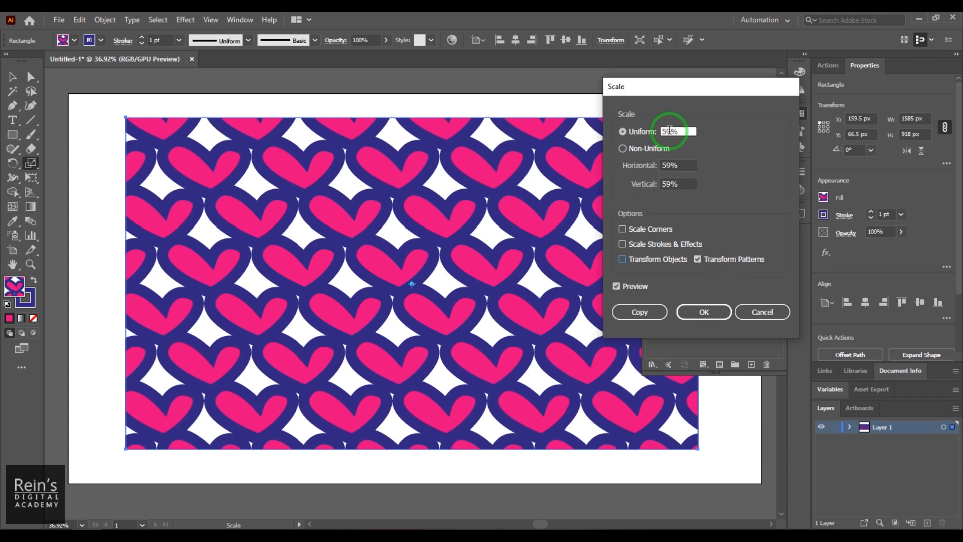
key("Down")
key("Down")
key("Down")
key("Down")
key("Down")
key("Down")
key("Down")
key("Down")
key("Down")
key("Down")
key("Down")
key("Down")
key("Down")
key("Down")
key("Down")
key("Down")
key("Down")
key("Down")
key("Down")
key("Down")
key("Down")
key("Down")
key("Down")
key("Down")
key("Down")
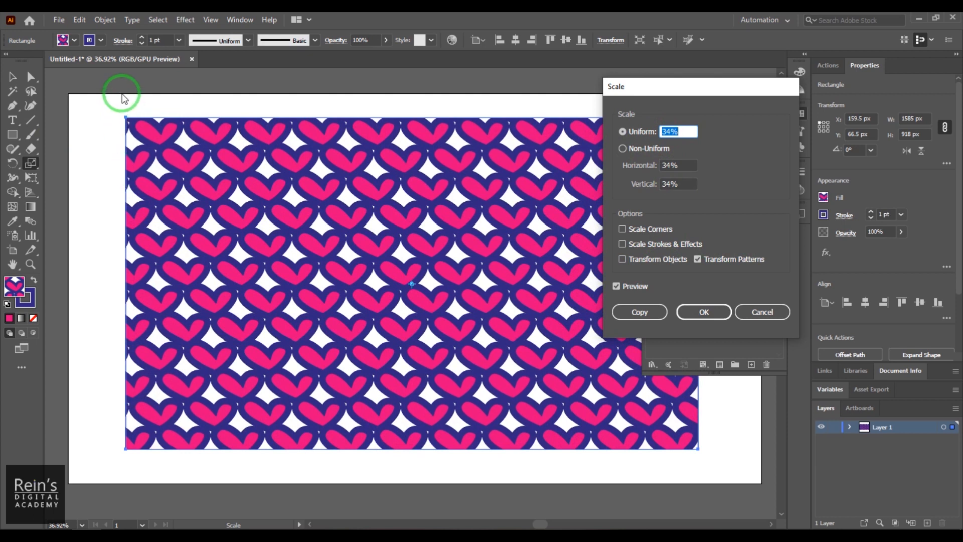
key("Down")
key("Down")
key("Down")
key("Down")
key("Down")
key("Down")
key("Down")
key("Down")
key("Down")
key("Down")
key("Down")
key("Down")
key("Down")
key("Down")
key("Down")
key("Down")
key("Down")
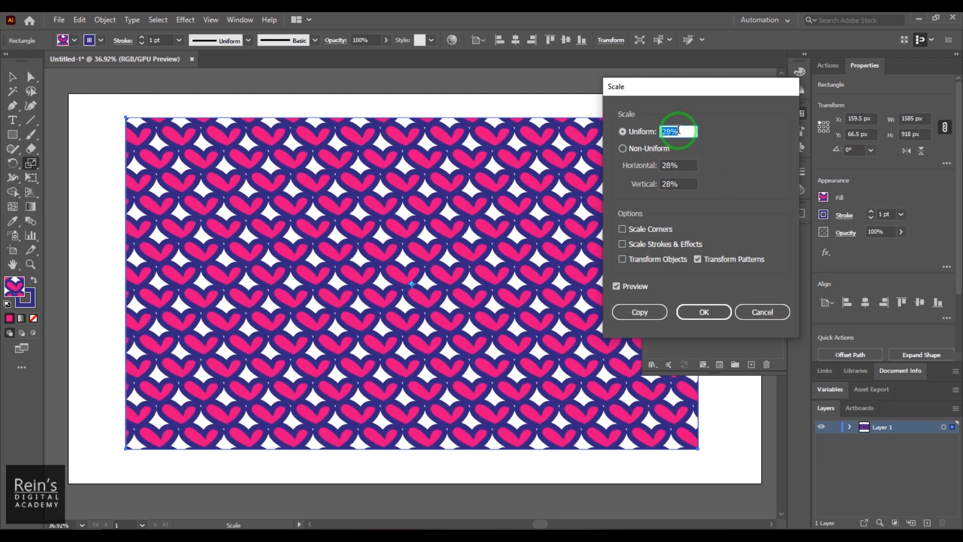
key("Down")
key("Down")
key("Down")
key("Down")
key("Down")
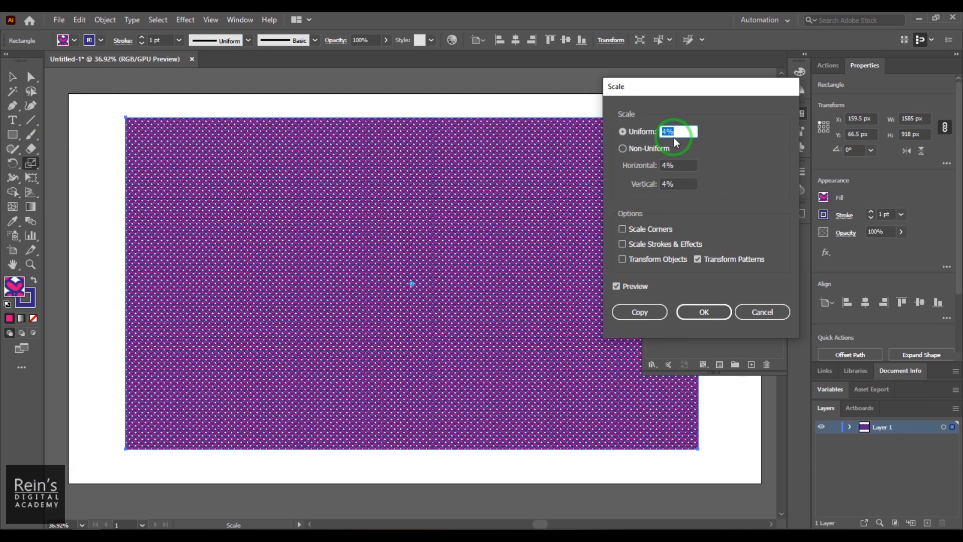
- Set the pattern's uniform scale to 47% and apply it
key("Up")
key("Up")
key("Up")
key("Up")
key("Up")
key("Up")
key("Up")
key("Up")
key("Up")
key("Up")
key("Up")
key("Up")
key("Up")
key("Up")
key("Up")
key("Up")
key("Up")
key("Up")
key("Up")
key("Up")
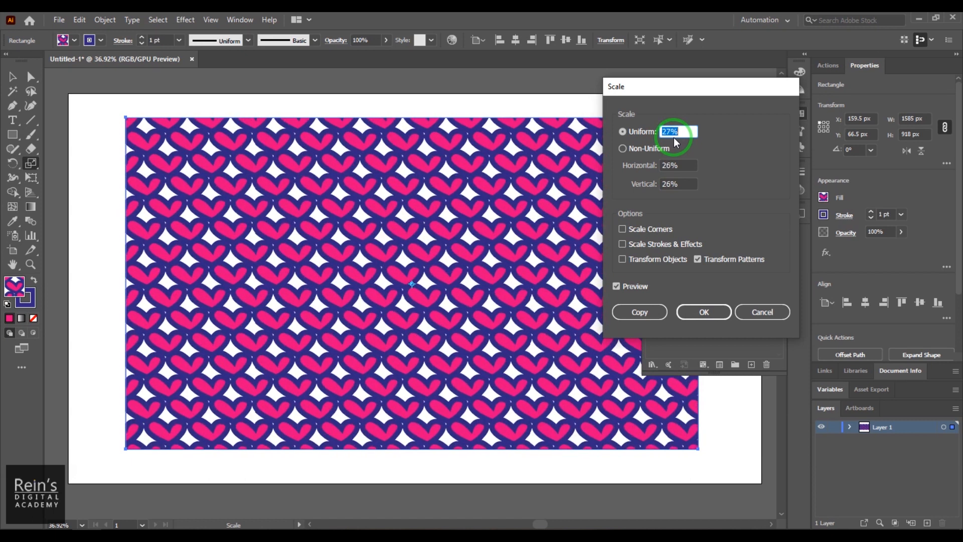
key("Up")
key("Up")
key("Up")
key("Up")
key("Up")
key("Up")
key("Up")
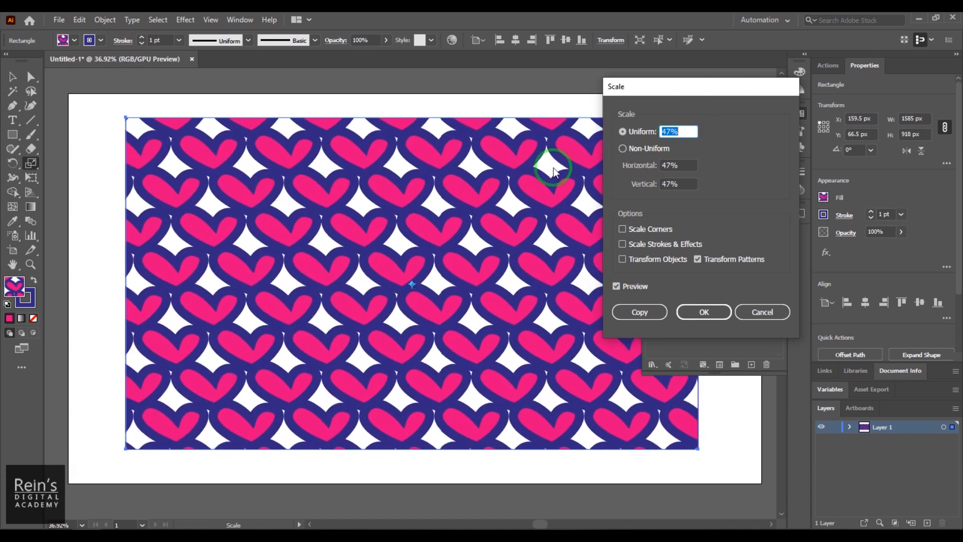
left_click(700, 311)
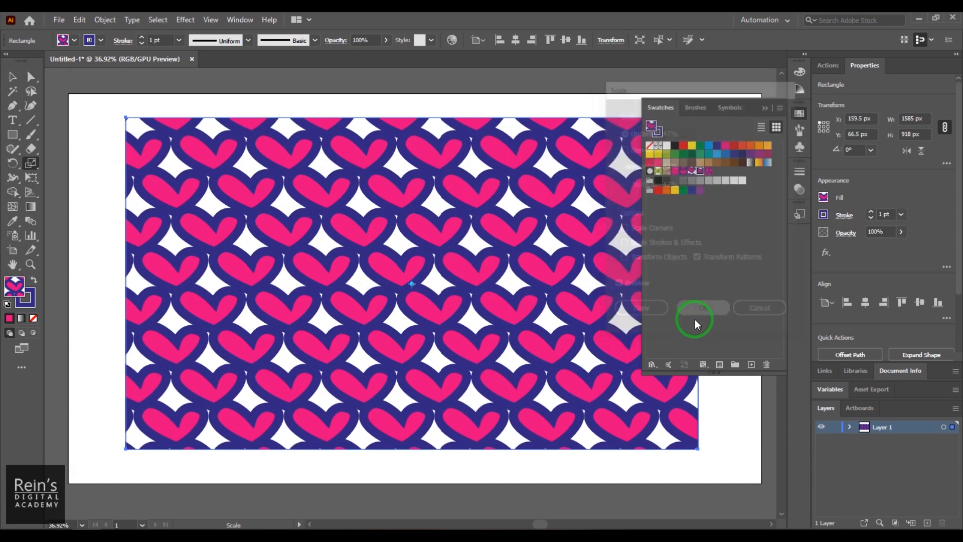
- Rotate only the pattern inside the rectangle, trying angles such as 50°, 54° and 27° before applying a smaller one
double_click(14, 162)
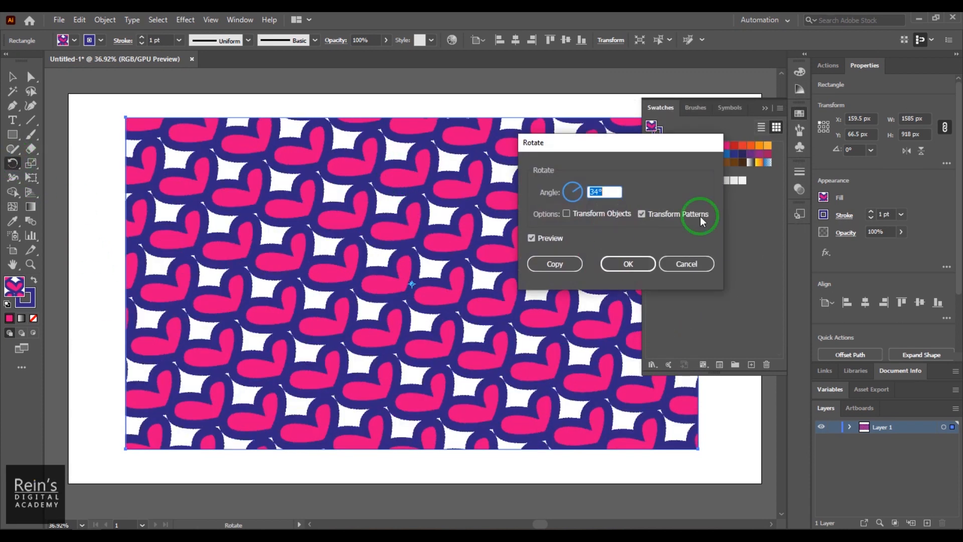
left_click_drag(643, 142, 664, 115)
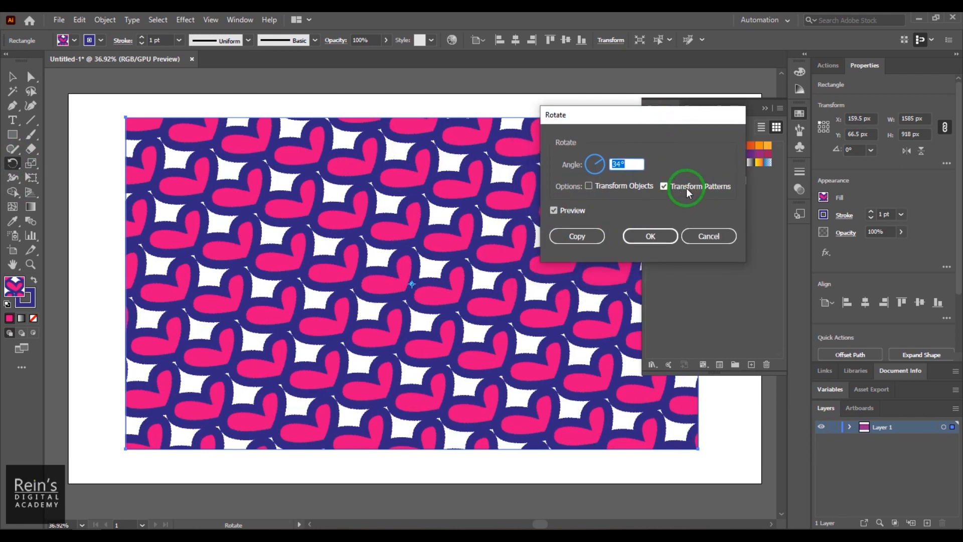
scroll(631, 165, "up", 4)
scroll(632, 165, "up", 20)
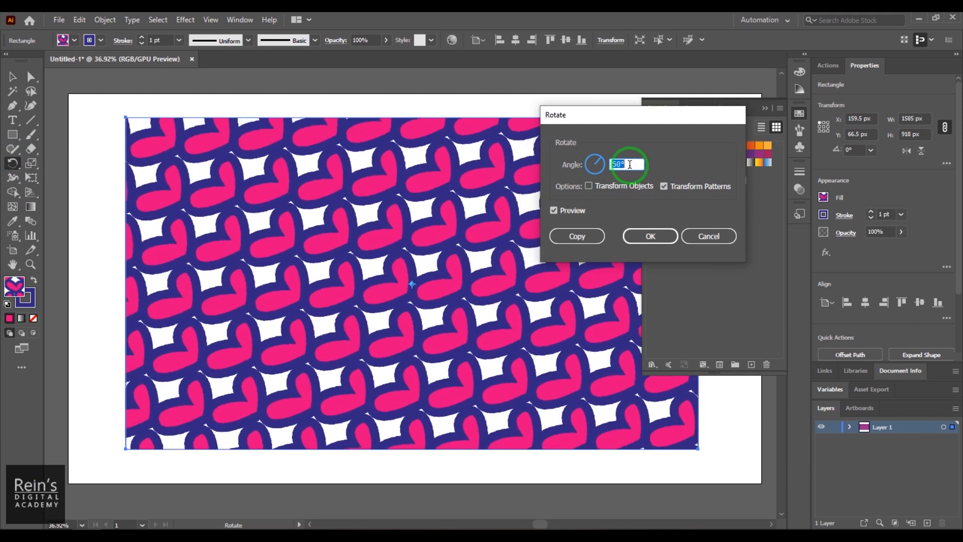
scroll(629, 165, "down", 20)
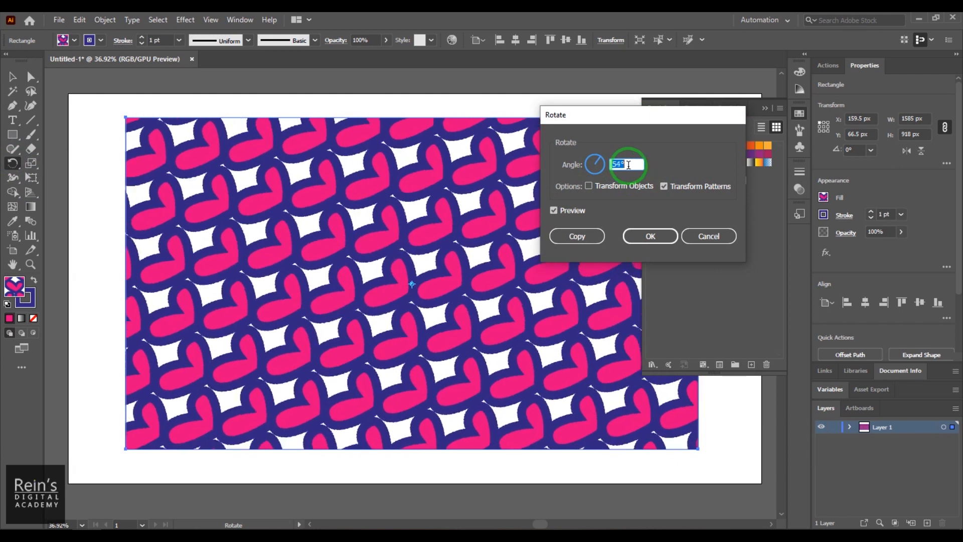
scroll(627, 165, "down", 20)
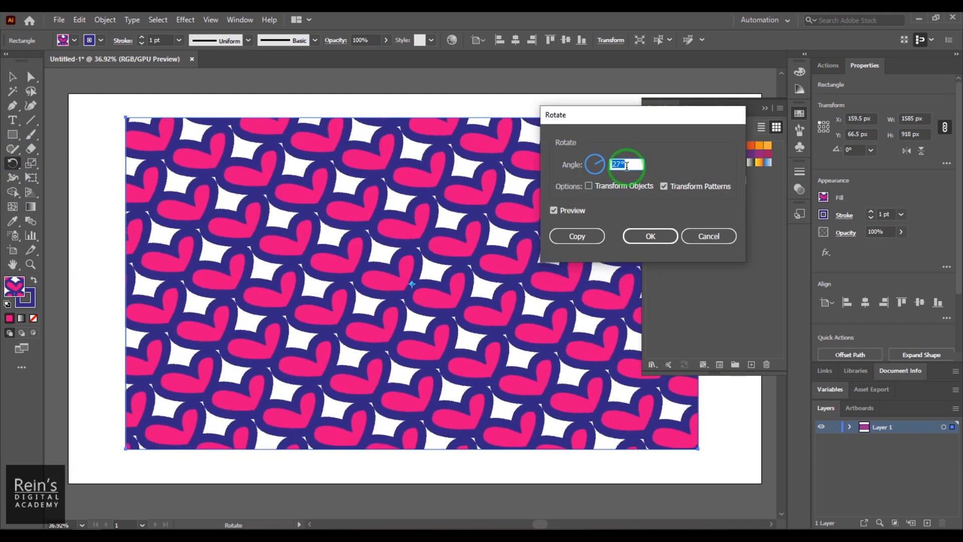
left_click(651, 236)
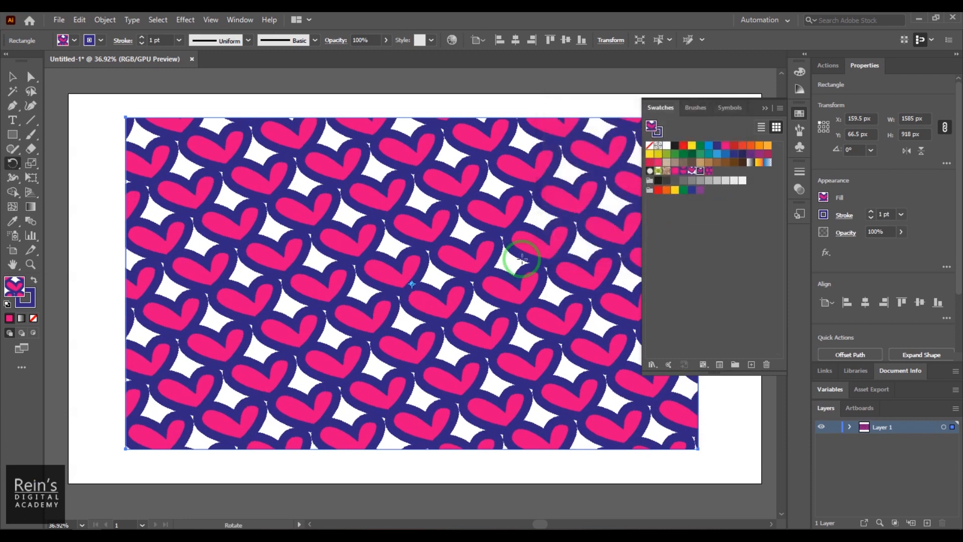
- Enlarge the rectangle to about 1745 by 1004 px and center it vertically and horizontally on the artboard
left_click(12, 78)
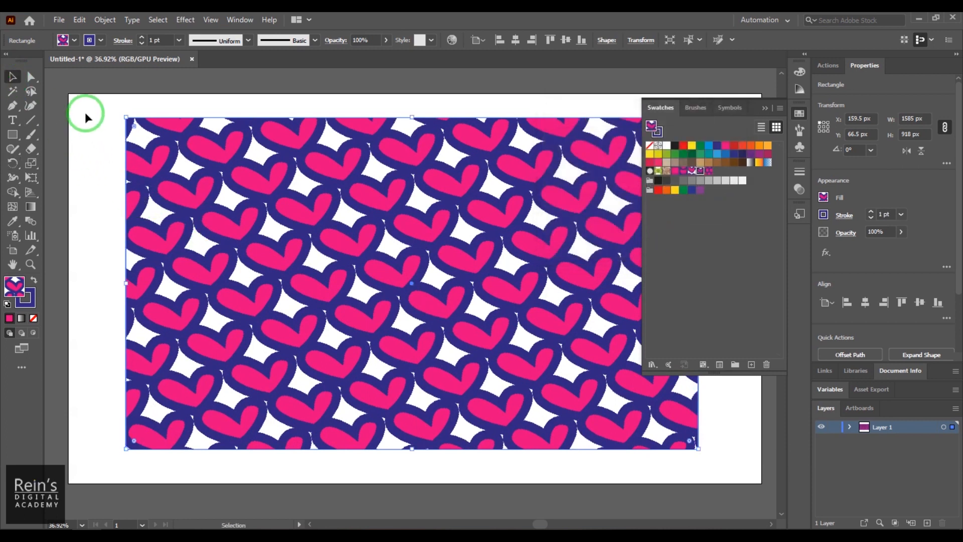
left_click_drag(126, 117, 93, 105)
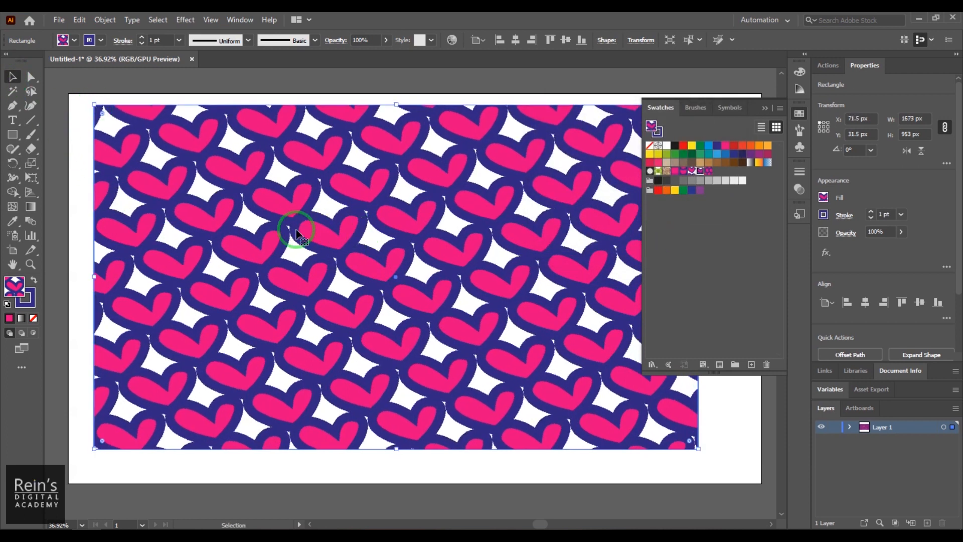
left_click_drag(698, 448, 724, 467)
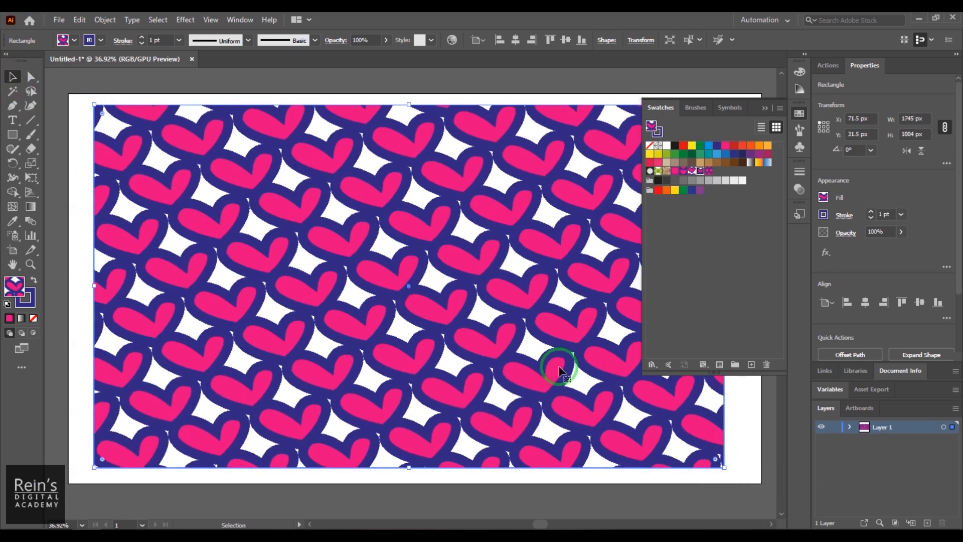
left_click(566, 41)
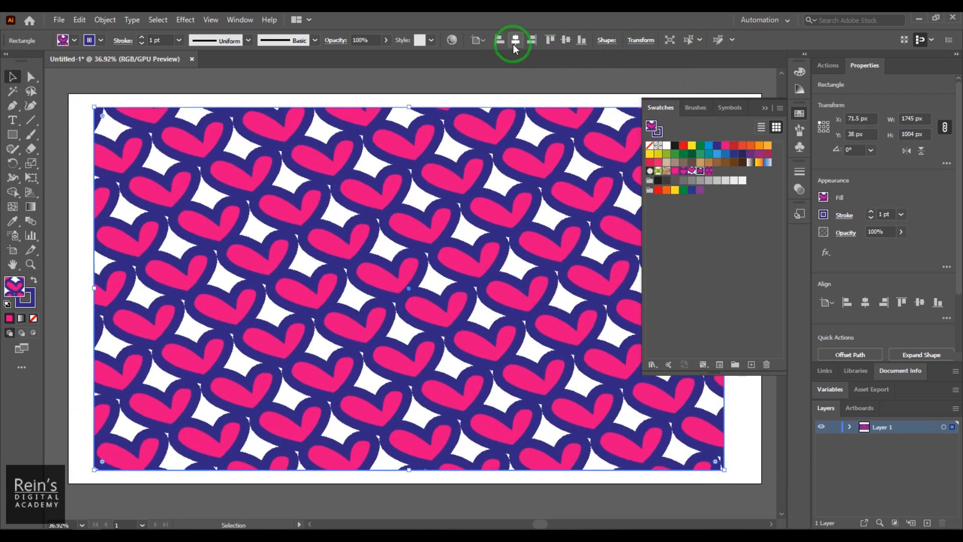
left_click(516, 39)
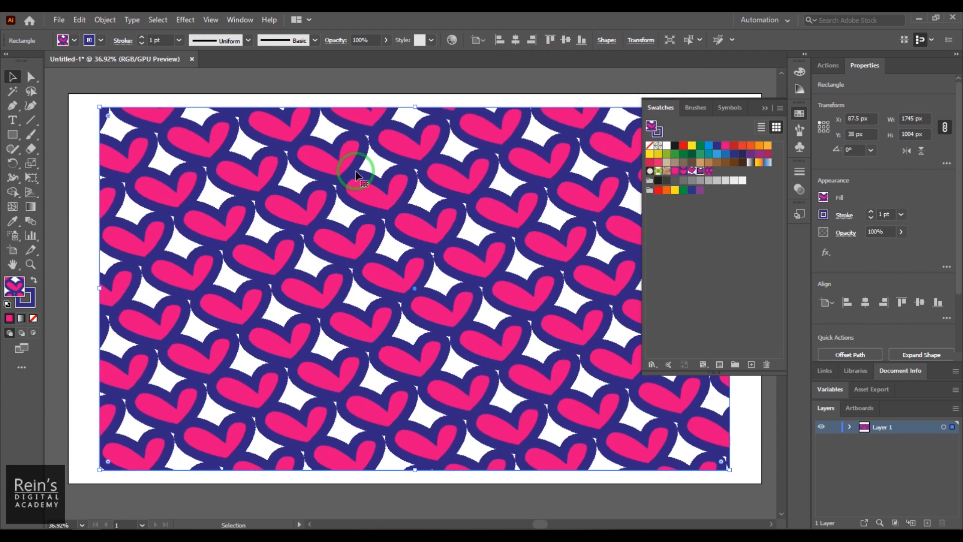
- Delete the pattern-filled rectangle, and reopen New Pattern 4 to view its options, finishing the edit without changes
key("Delete")
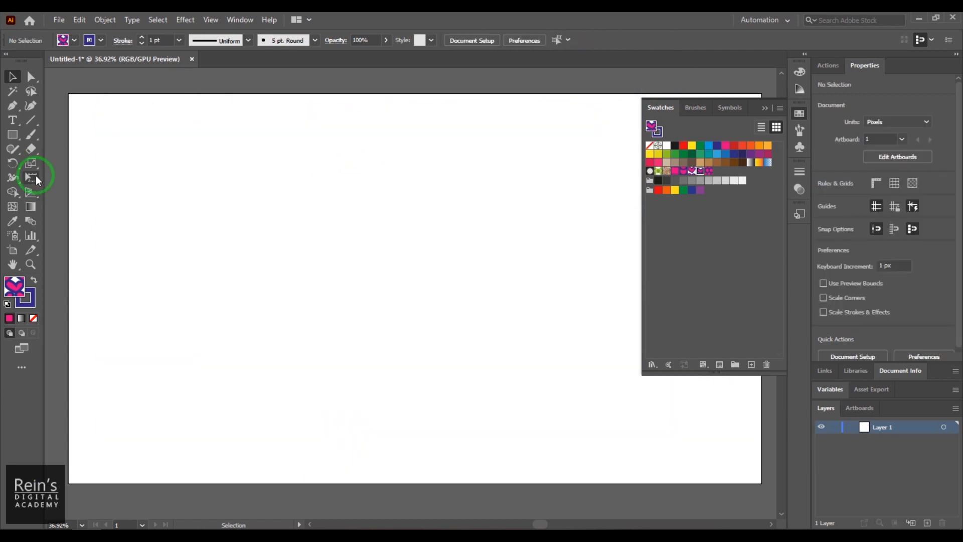
left_click(105, 20)
left_click(191, 321)
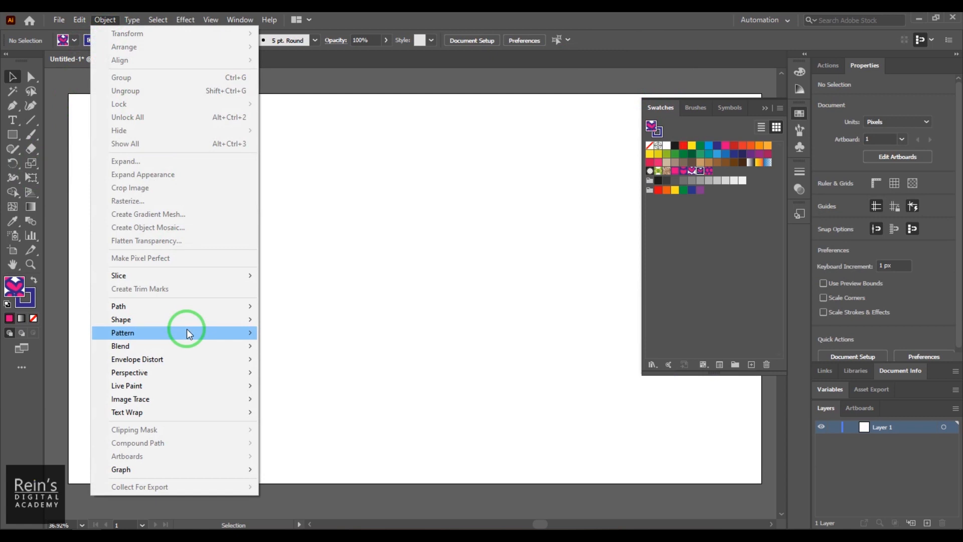
mouse_move(194, 333)
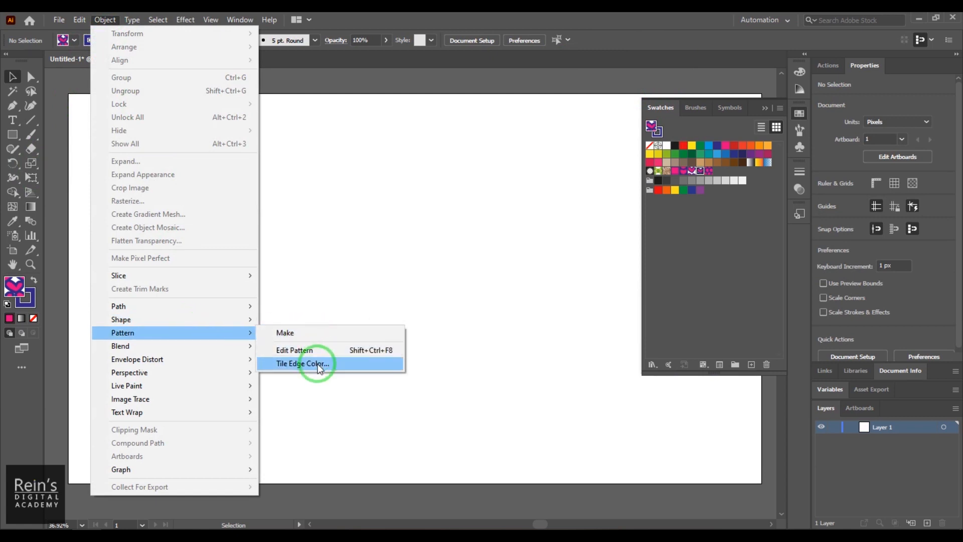
left_click(324, 351)
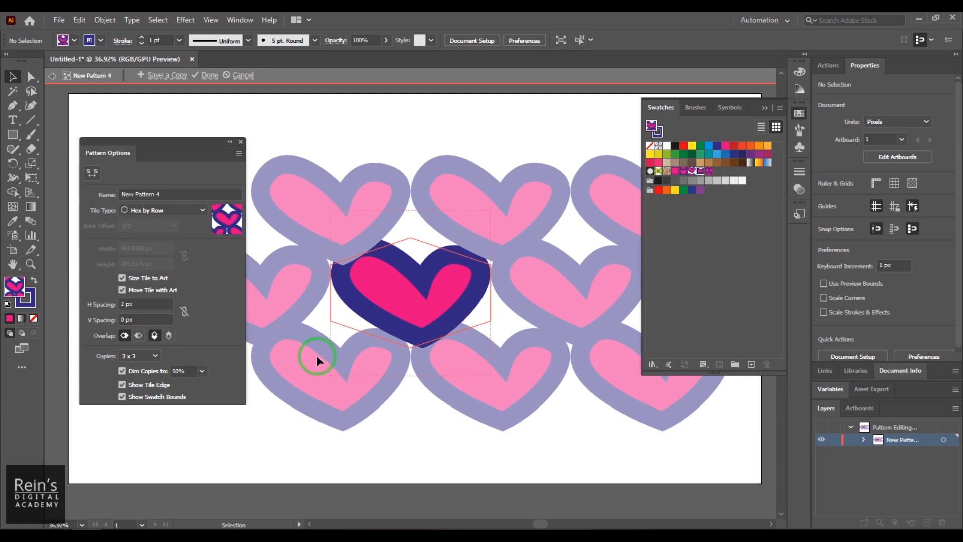
left_click(241, 142)
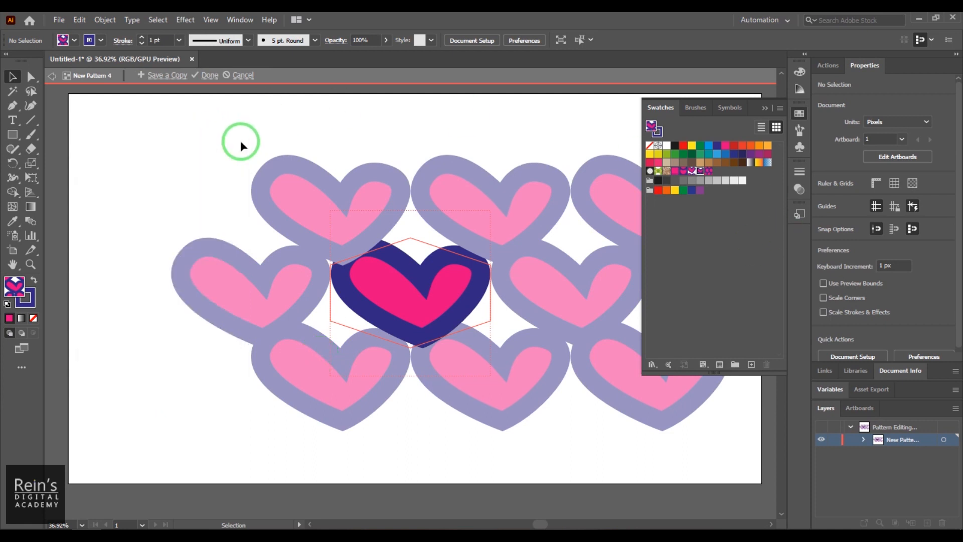
left_click(216, 78)
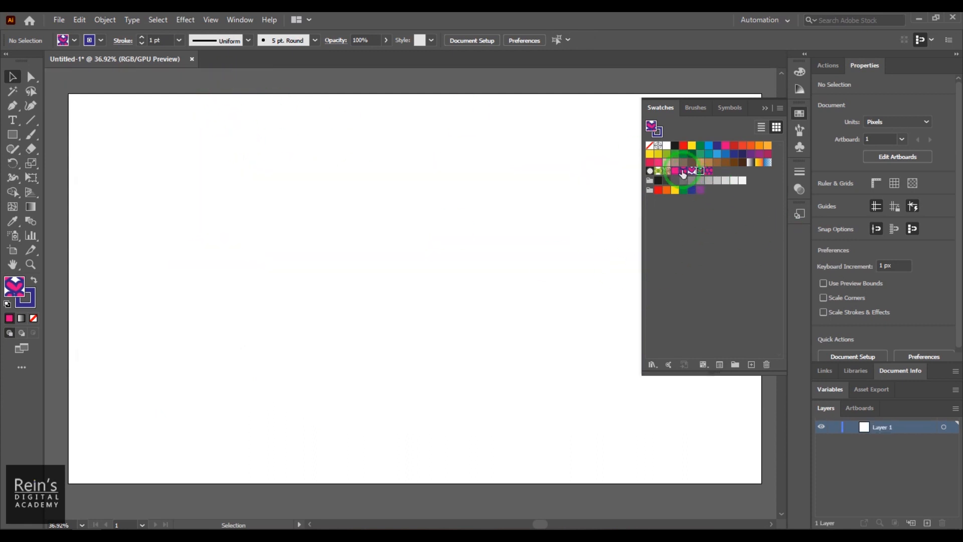
- Open the pink square pattern swatch for editing to view its tile options, and cancel the edit
left_click(675, 172)
left_click(107, 23)
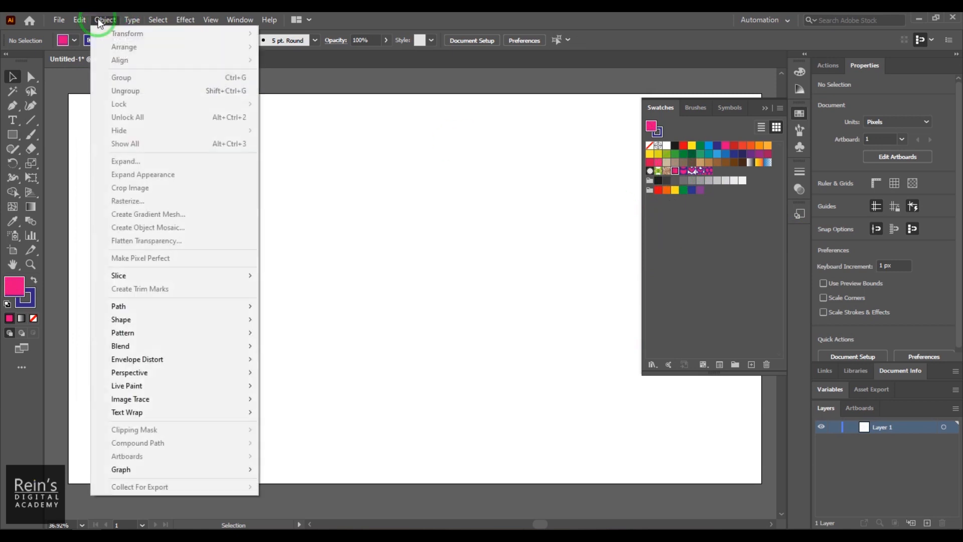
mouse_move(206, 333)
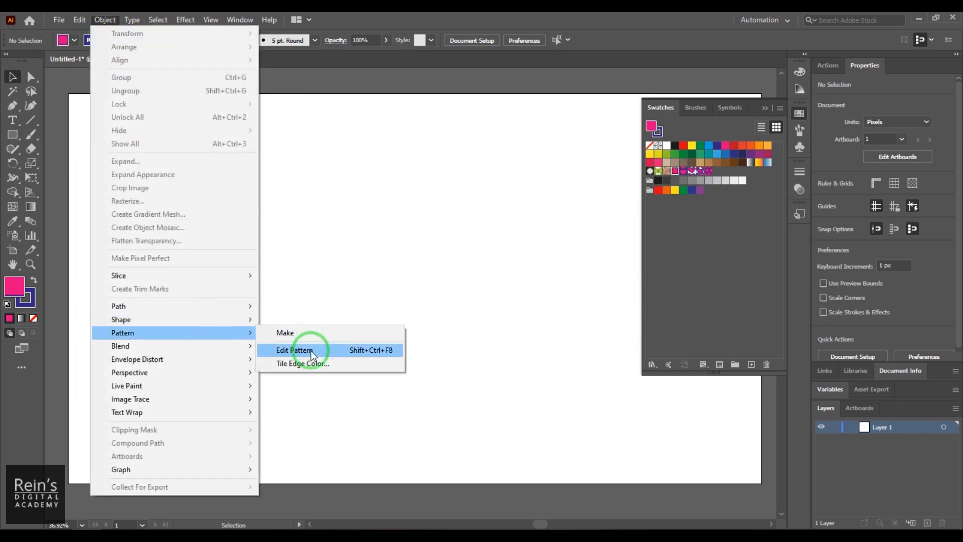
left_click(303, 333)
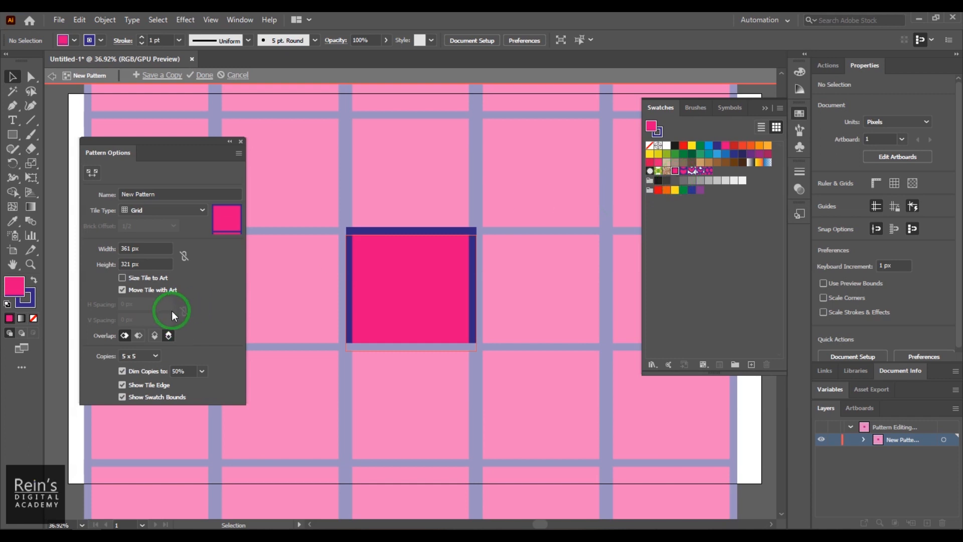
left_click(241, 74)
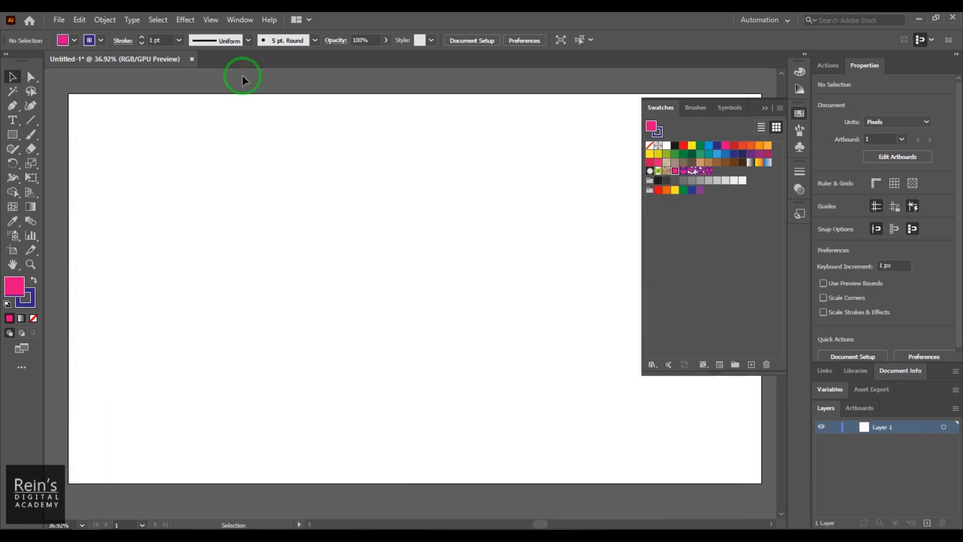
- Select the New Pattern 4 heart swatch and set the pattern tile edge color to Cyan
left_click(704, 173)
left_click(104, 20)
mouse_move(231, 332)
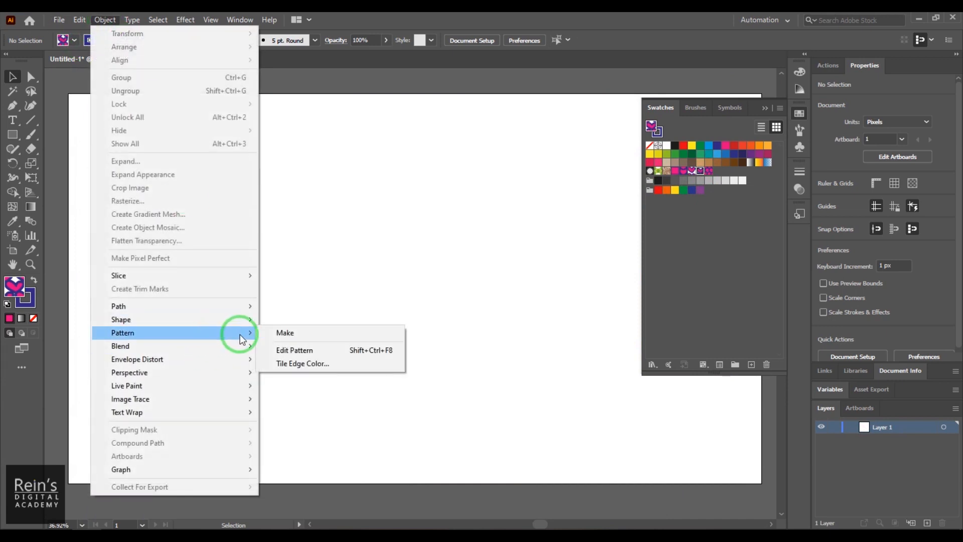
left_click(333, 362)
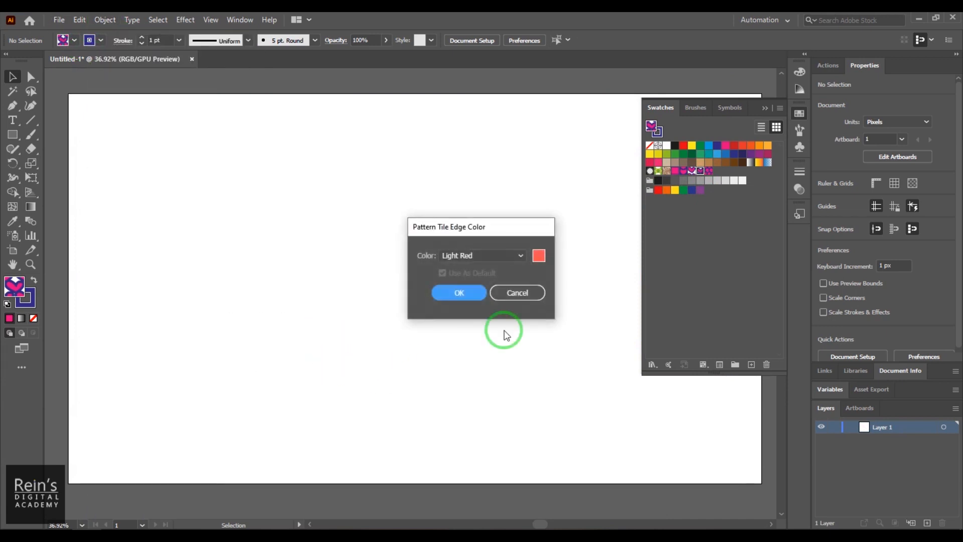
left_click(516, 255)
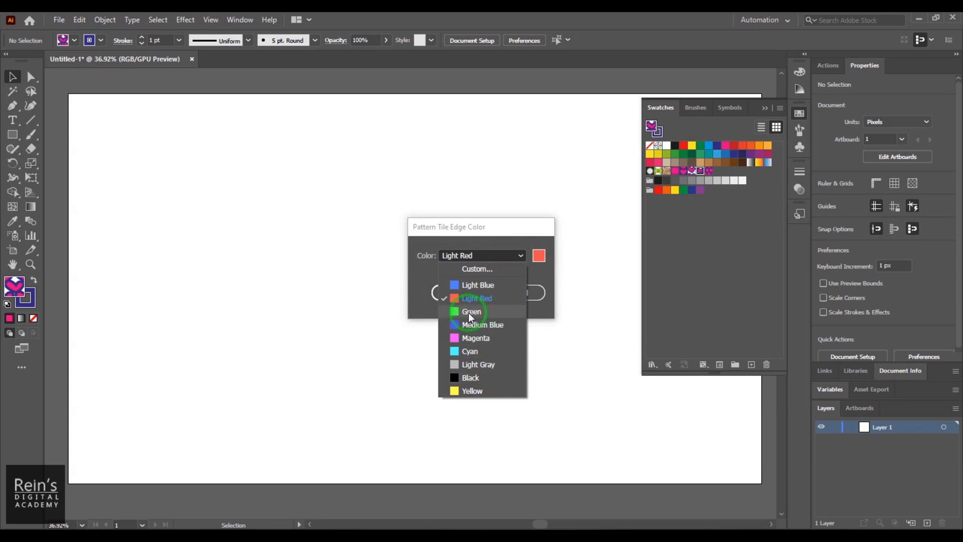
left_click(470, 352)
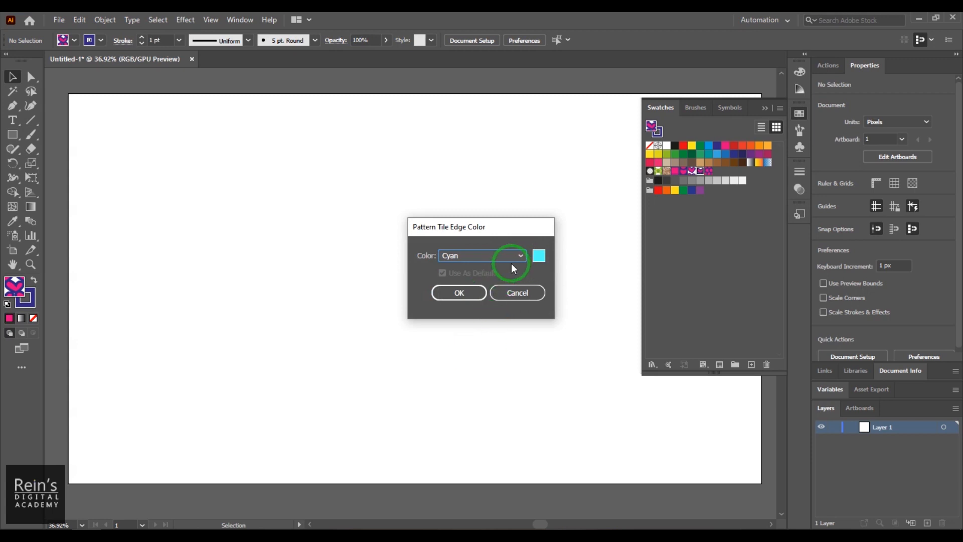
left_click(459, 292)
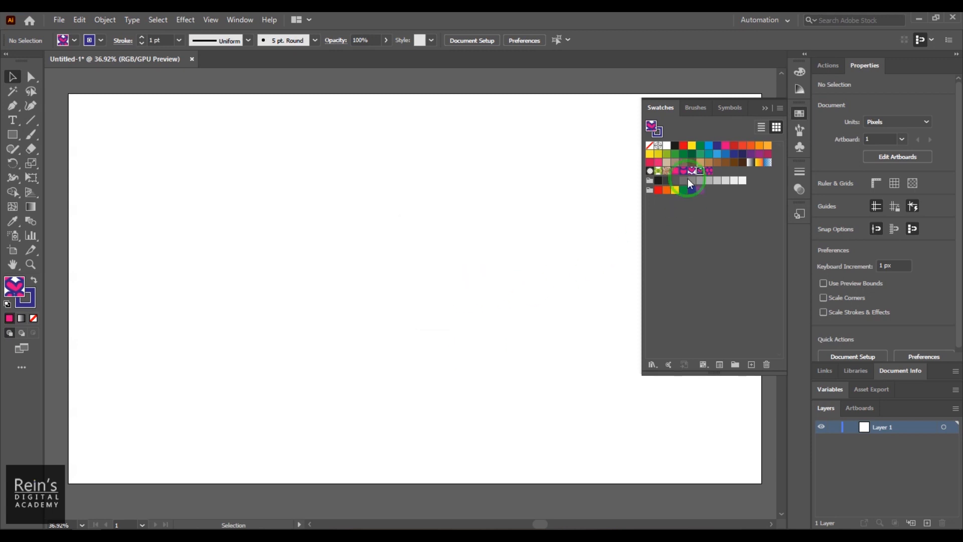
- Open New Pattern 4 for editing to view its tile edge color, and finish the edit without changes
left_click(104, 20)
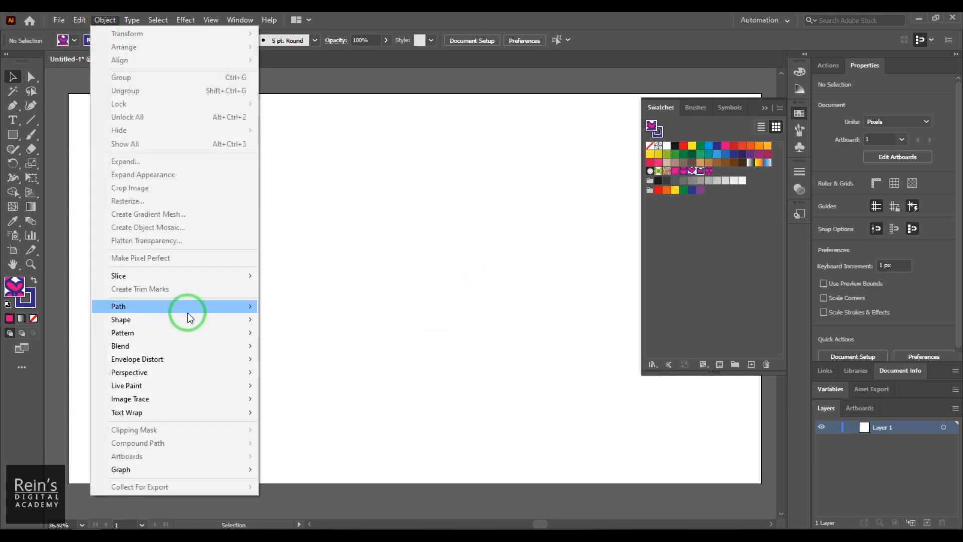
mouse_move(196, 333)
left_click(319, 351)
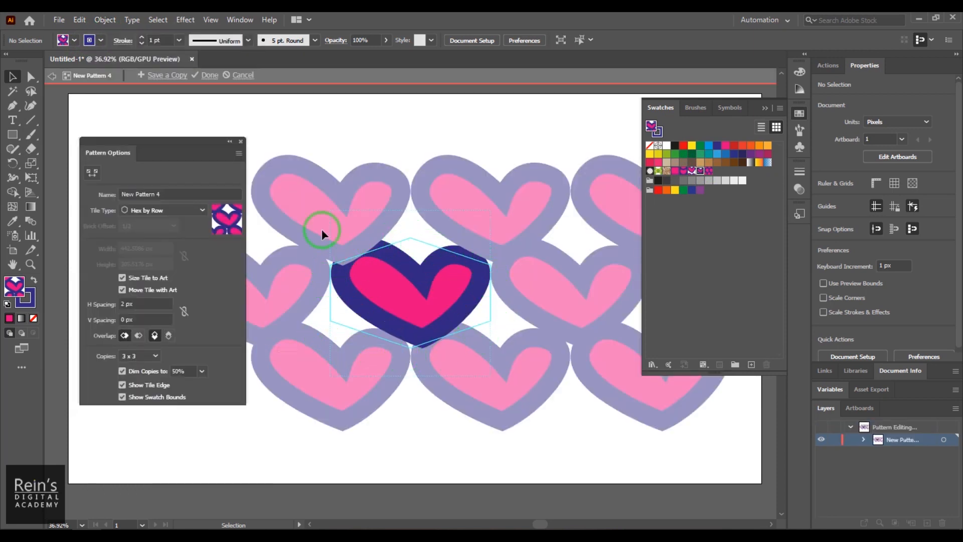
left_click(208, 75)
- Bring up the pattern commands for the selected heart pattern swatch
left_click(105, 19)
mouse_move(241, 334)
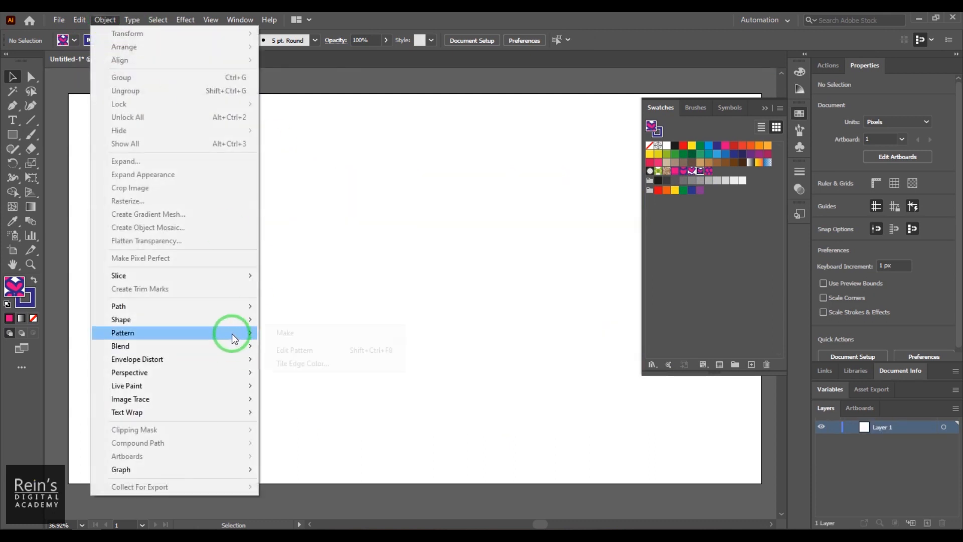